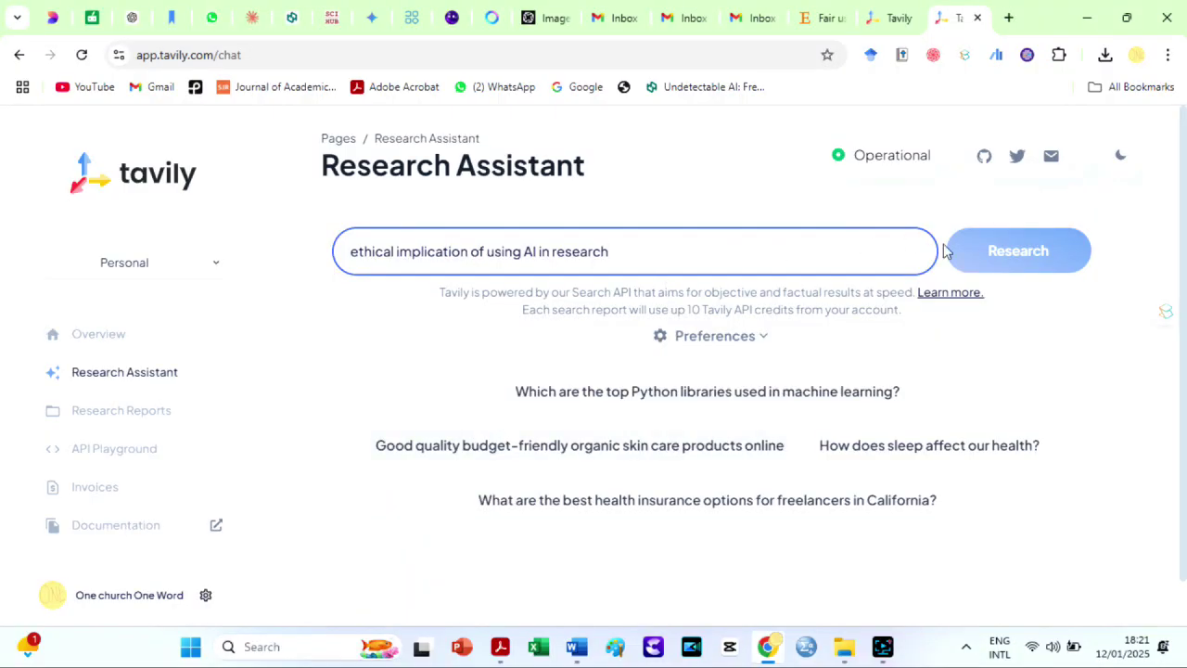
Run the research on "ethical implication of using AI in research" and look through the generated sources and report.
{"action": "left_click", "coordinate": [1017, 260]}
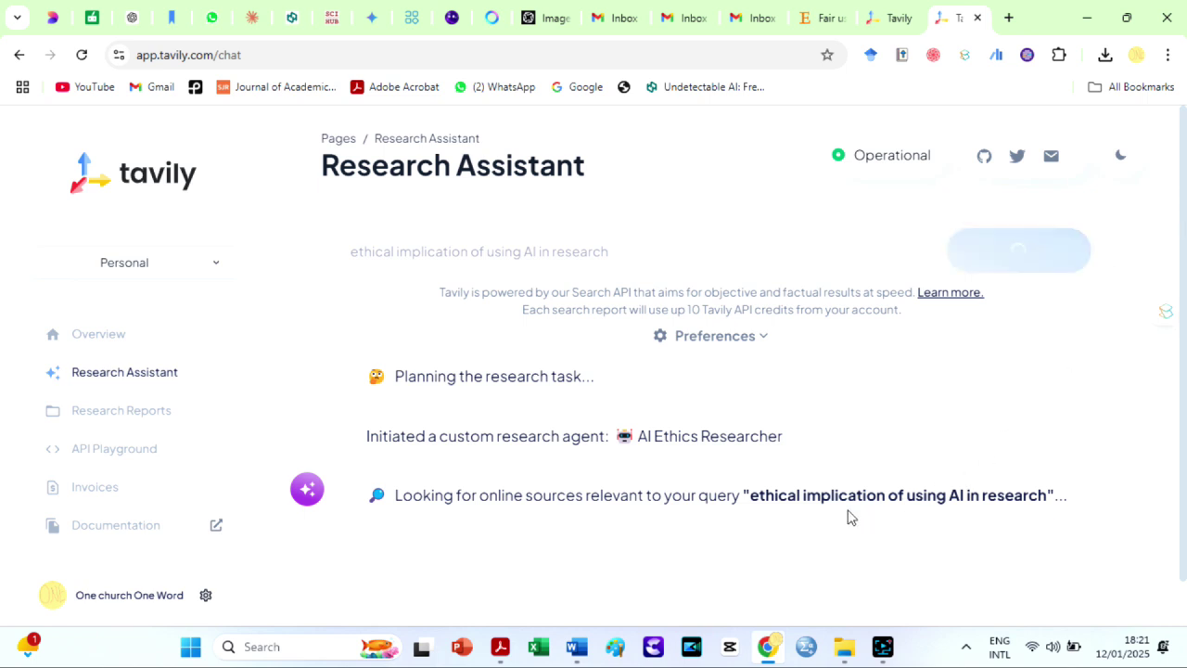
{"action": "left_click_drag", "start_coordinate": [1180, 222], "coordinate": [1185, 365]}
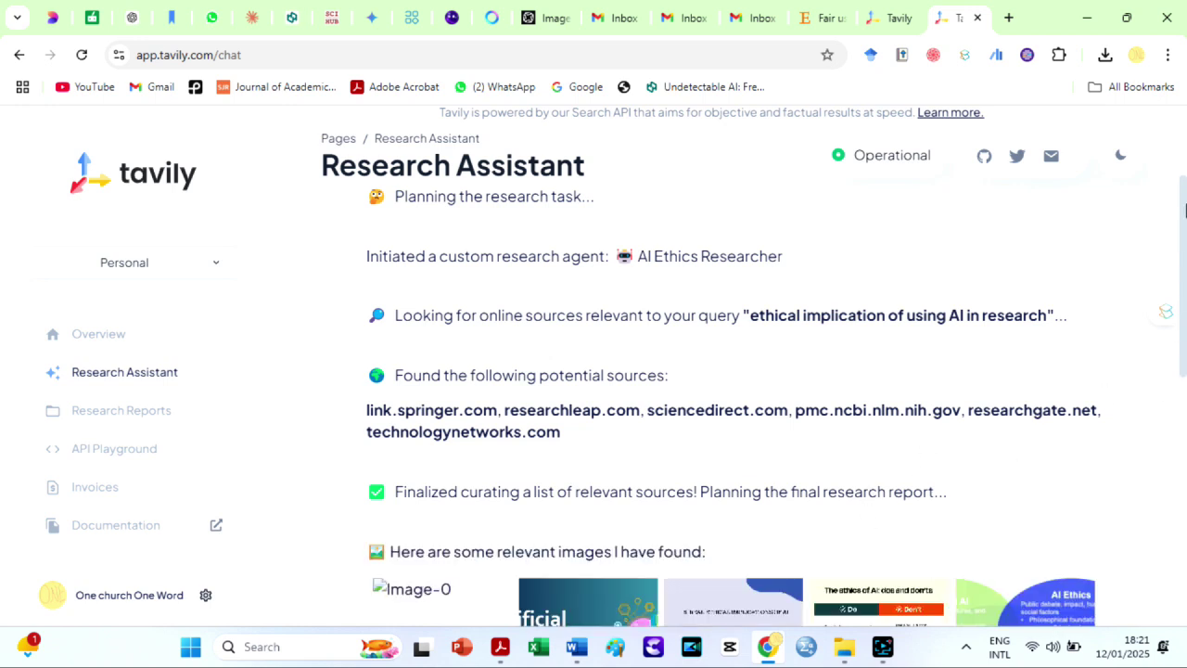
{"action": "left_click_drag", "start_coordinate": [1181, 203], "coordinate": [1185, 453]}
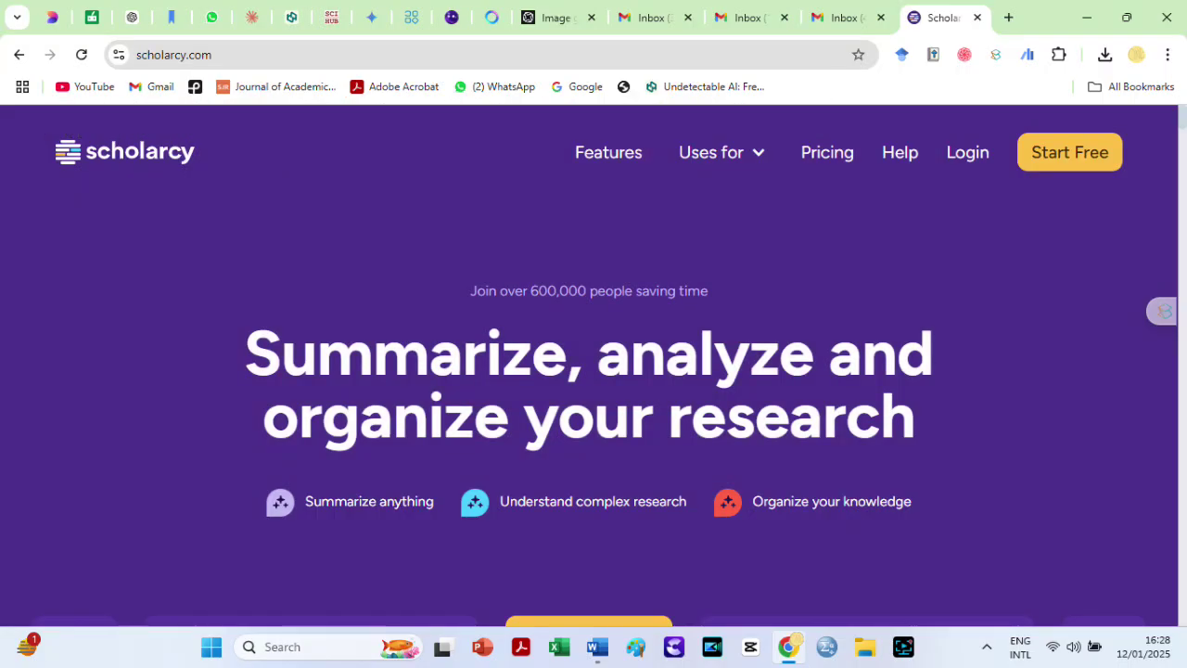
Switch to Scholarcy, create a free account with Google and dismiss the onboarding questions.
{"action": "left_click", "coordinate": [1062, 165]}
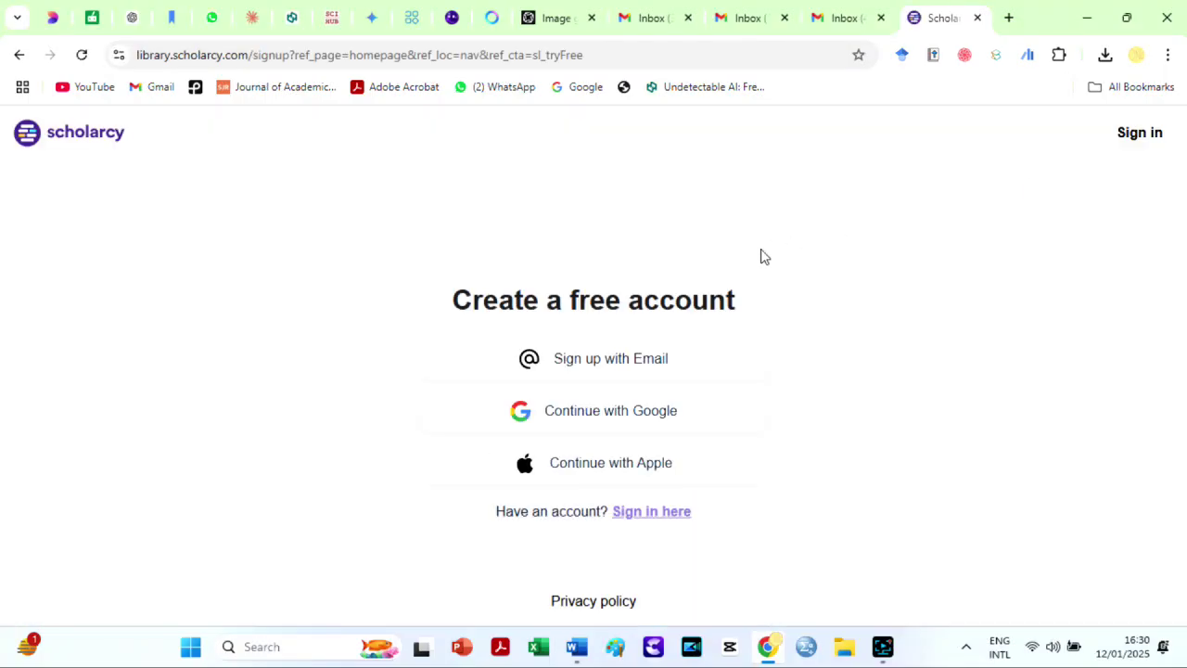
{"action": "left_click", "coordinate": [569, 420]}
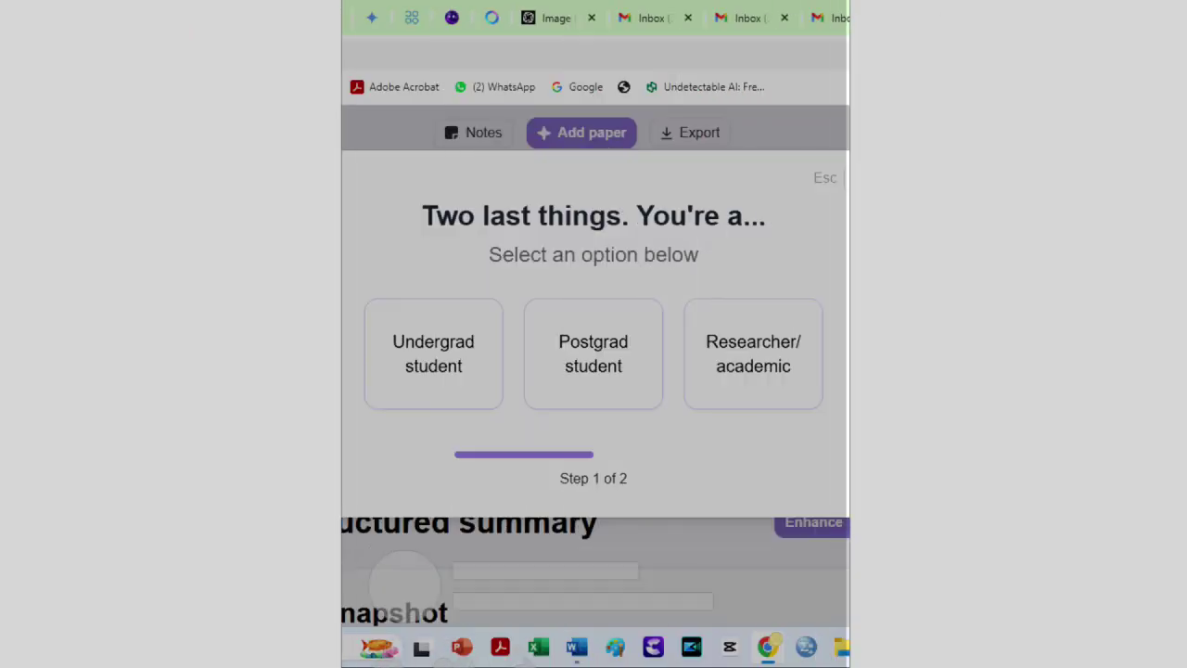
{"action": "left_click", "coordinate": [861, 181]}
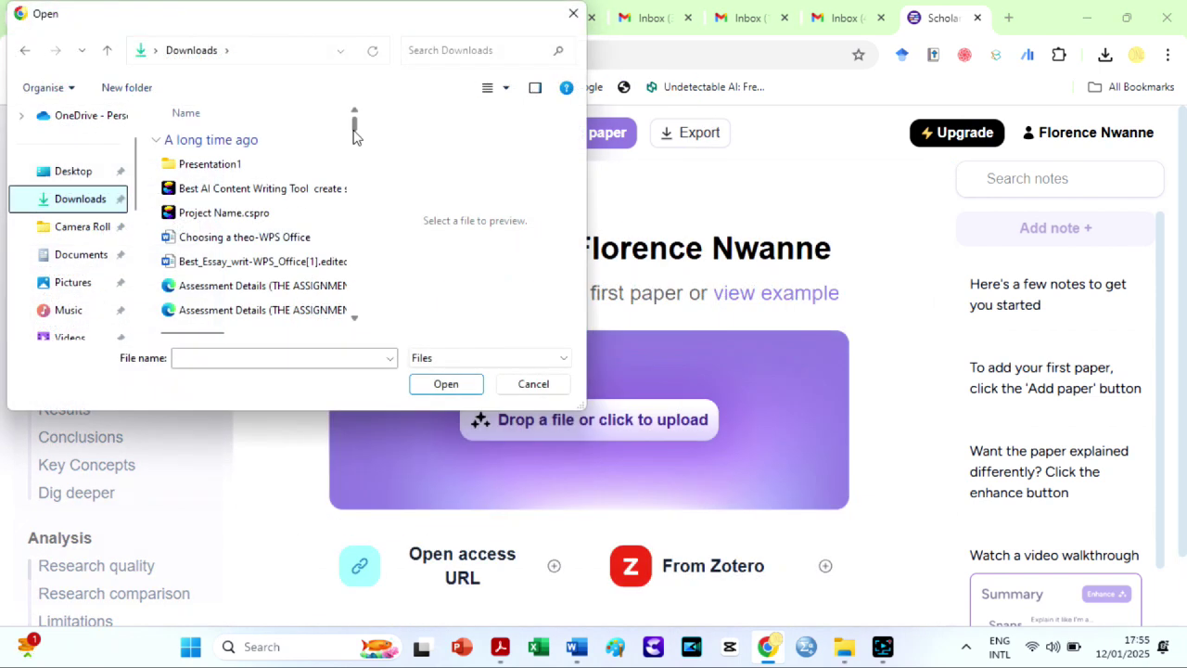
Upload the paper on measuring library service delivery quality using SERVQUAL from the Downloads folder.
{"action": "left_click_drag", "start_coordinate": [355, 127], "coordinate": [353, 323]}
{"action": "left_click", "coordinate": [259, 312]}
{"action": "left_click", "coordinate": [435, 380]}
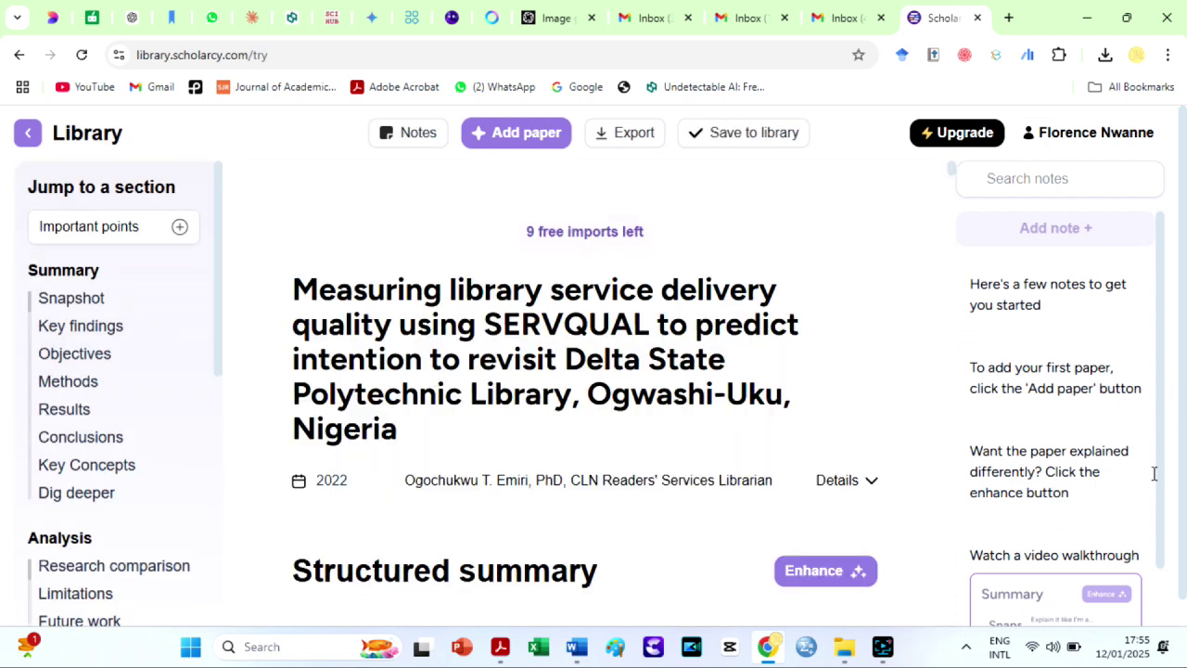
Review the paper's key findings, the source passage of the first finding, and the objectives, results and conclusions.
{"action": "scroll", "coordinate": [1156, 596], "scroll_direction": "down", "scroll_amount": 3}
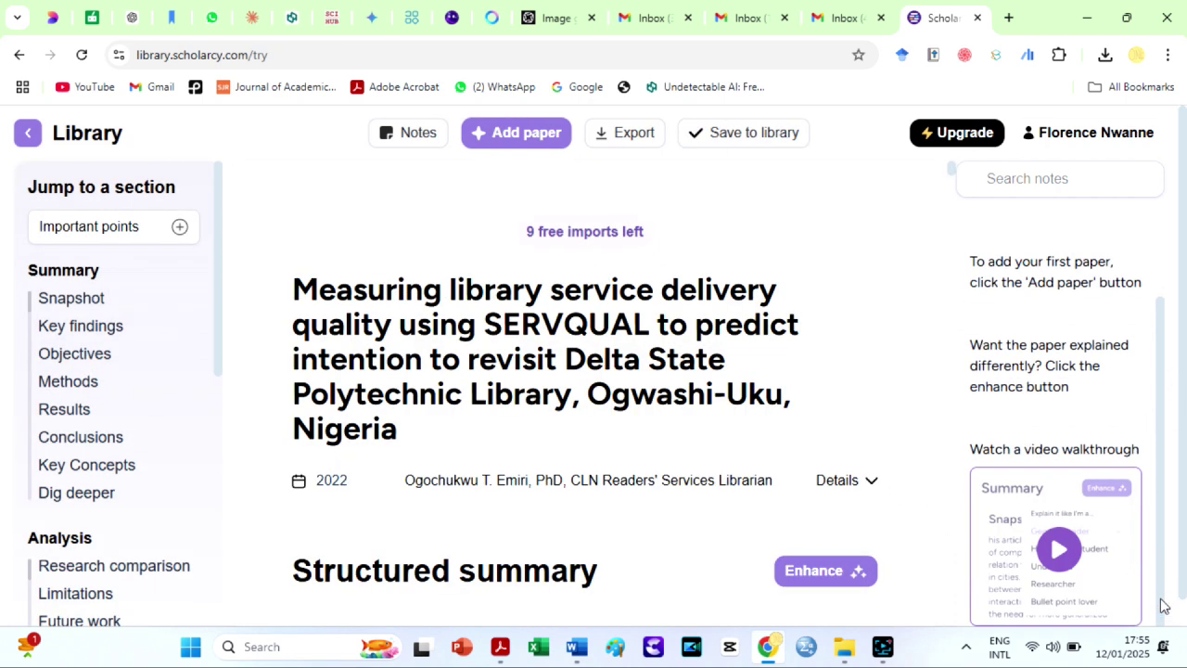
{"action": "left_click", "coordinate": [74, 298]}
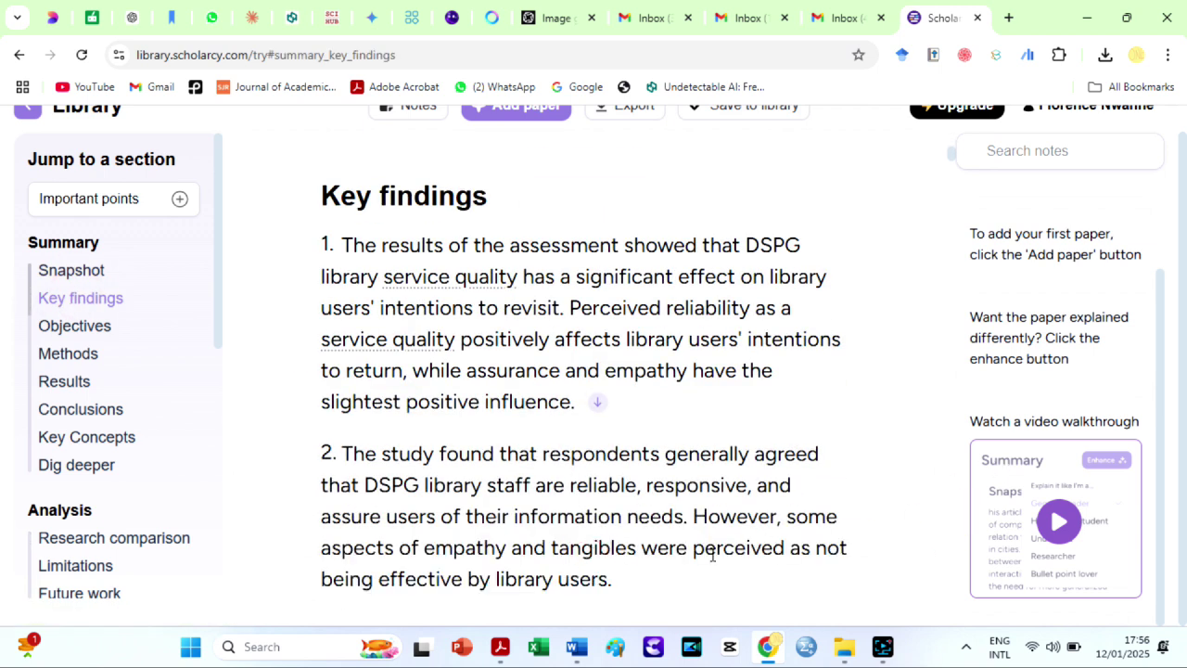
{"action": "left_click", "coordinate": [597, 401]}
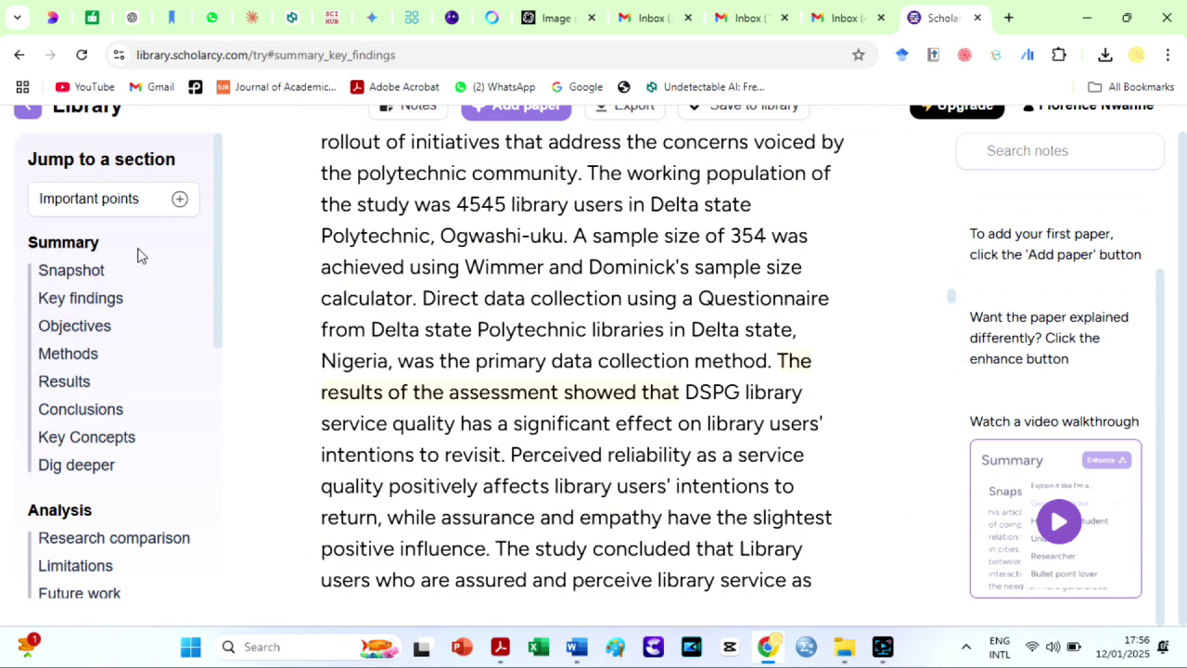
{"action": "left_click", "coordinate": [74, 326]}
{"action": "left_click", "coordinate": [78, 384]}
{"action": "left_click", "coordinate": [110, 413]}
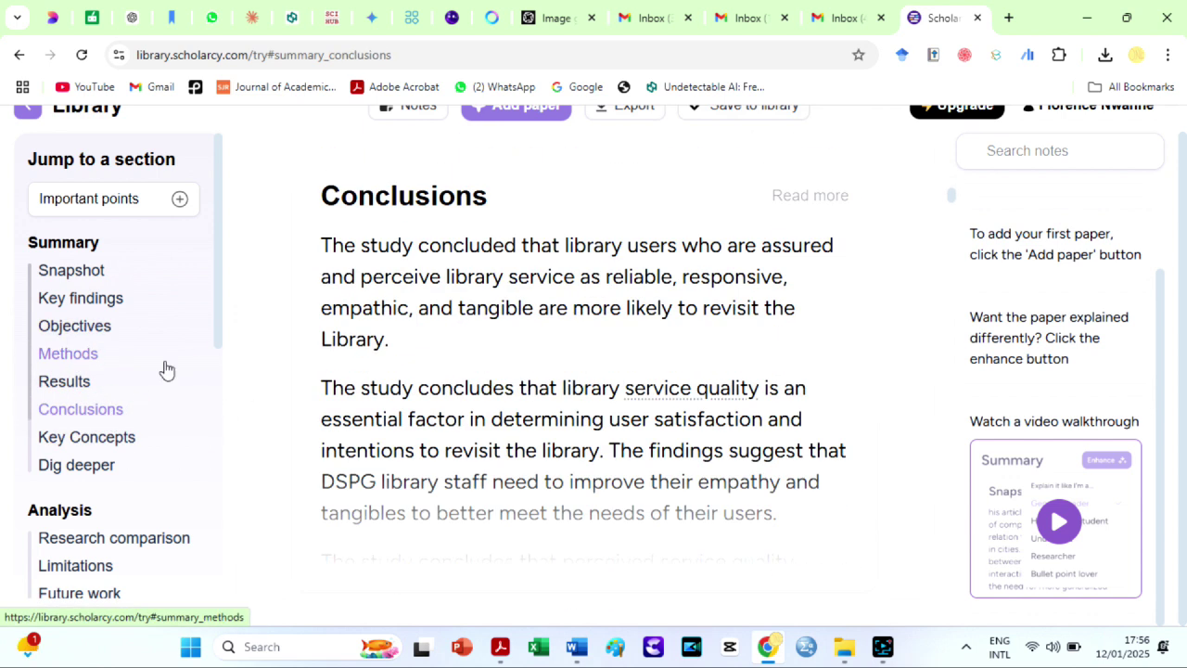
Read the Methods section in the paper's original text.
{"action": "scroll", "coordinate": [209, 371], "scroll_direction": "down", "scroll_amount": 2}
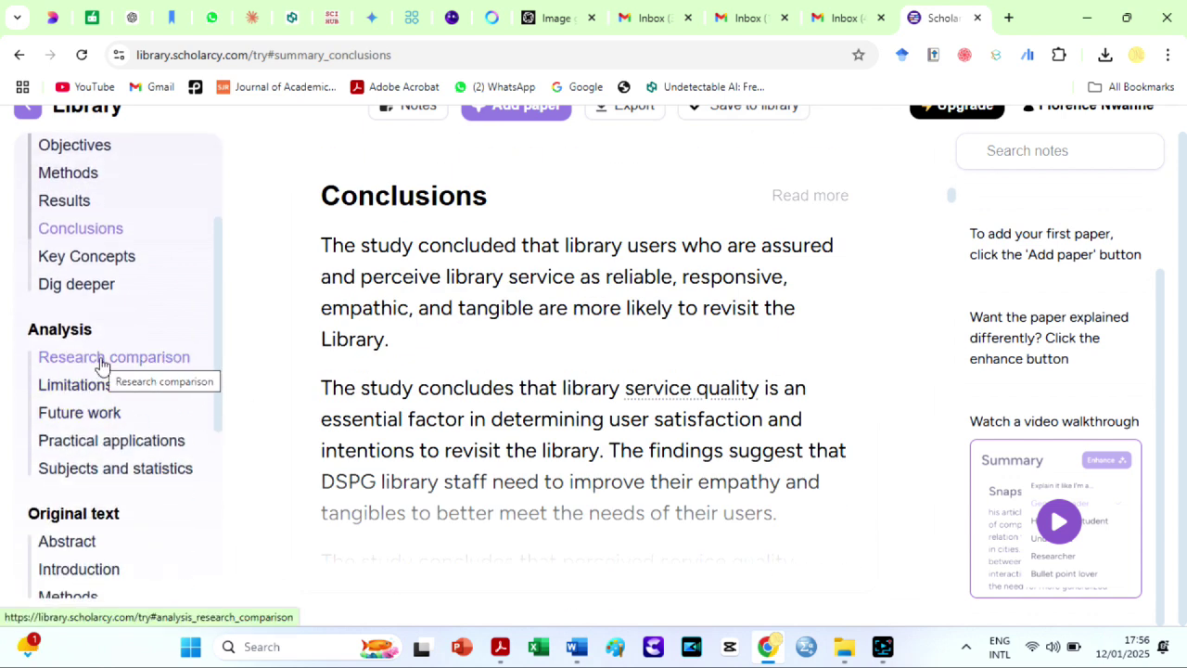
{"action": "scroll", "coordinate": [211, 469], "scroll_direction": "down", "scroll_amount": 2}
{"action": "left_click", "coordinate": [93, 456]}
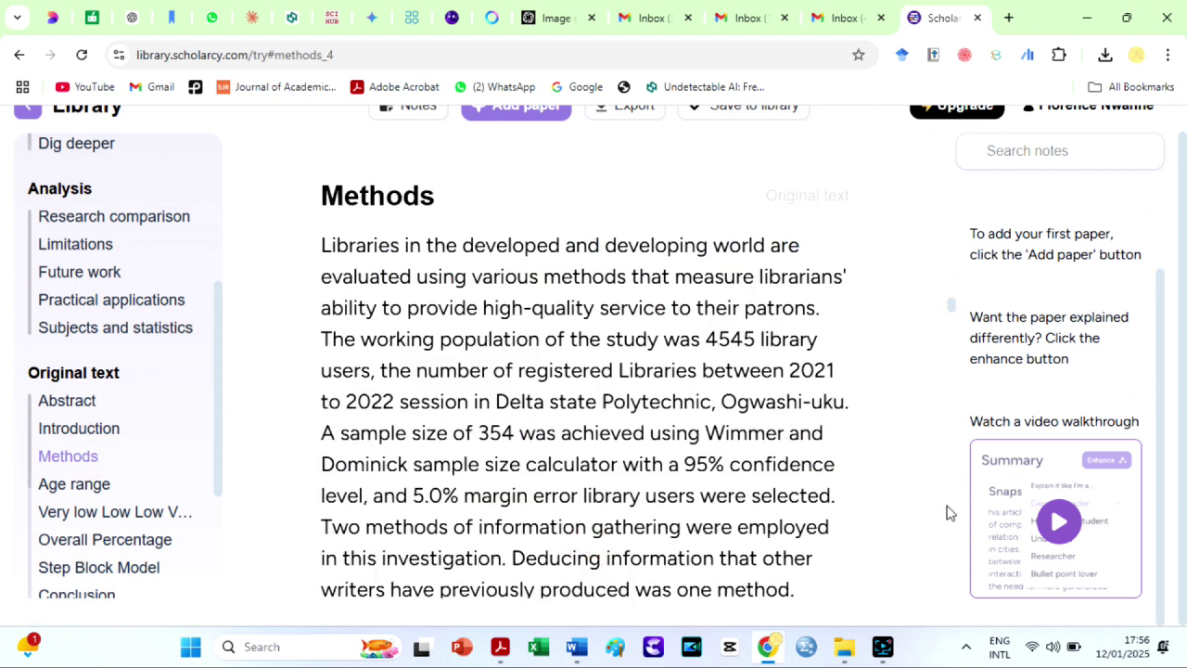
{"action": "scroll", "coordinate": [1183, 172], "scroll_direction": "up", "scroll_amount": 1}
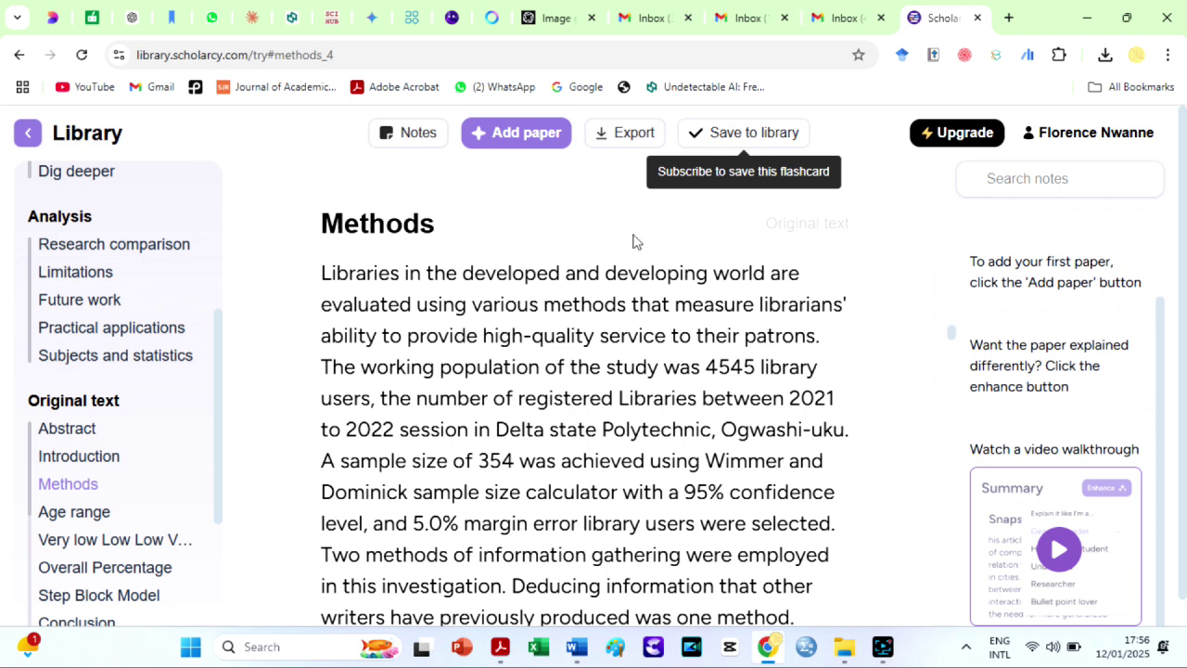
{"action": "scroll", "coordinate": [213, 267], "scroll_direction": "up", "scroll_amount": 3}
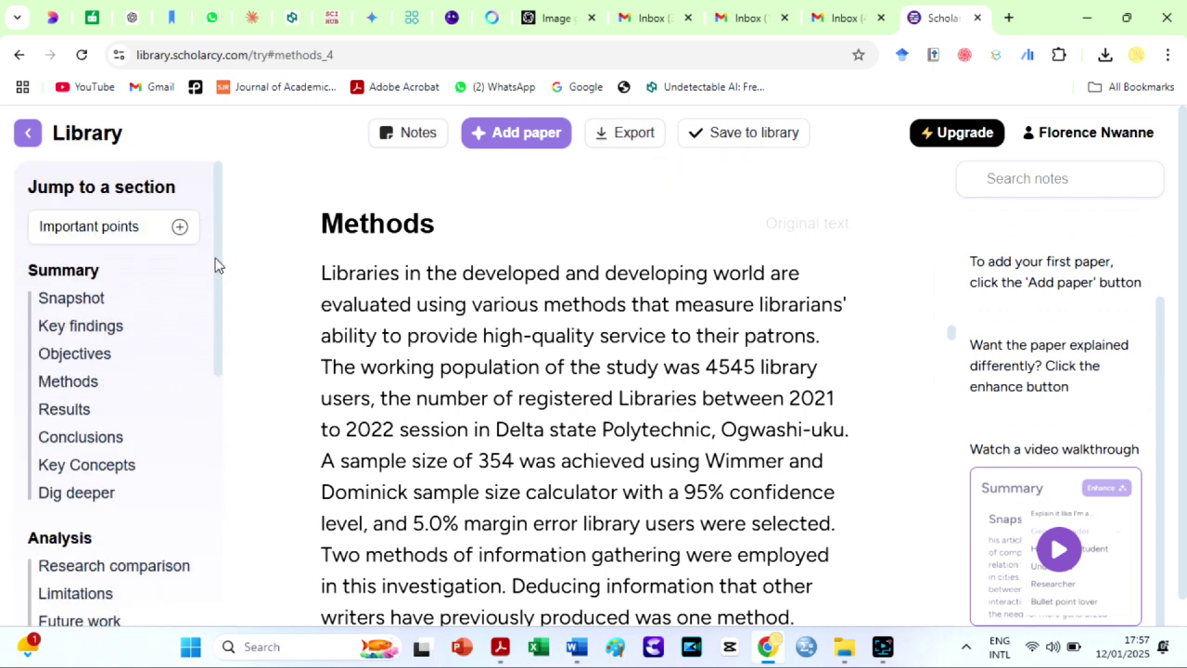
Examine the paper's research comparison, including how it builds on previous background, and its limitations.
{"action": "left_click", "coordinate": [114, 566]}
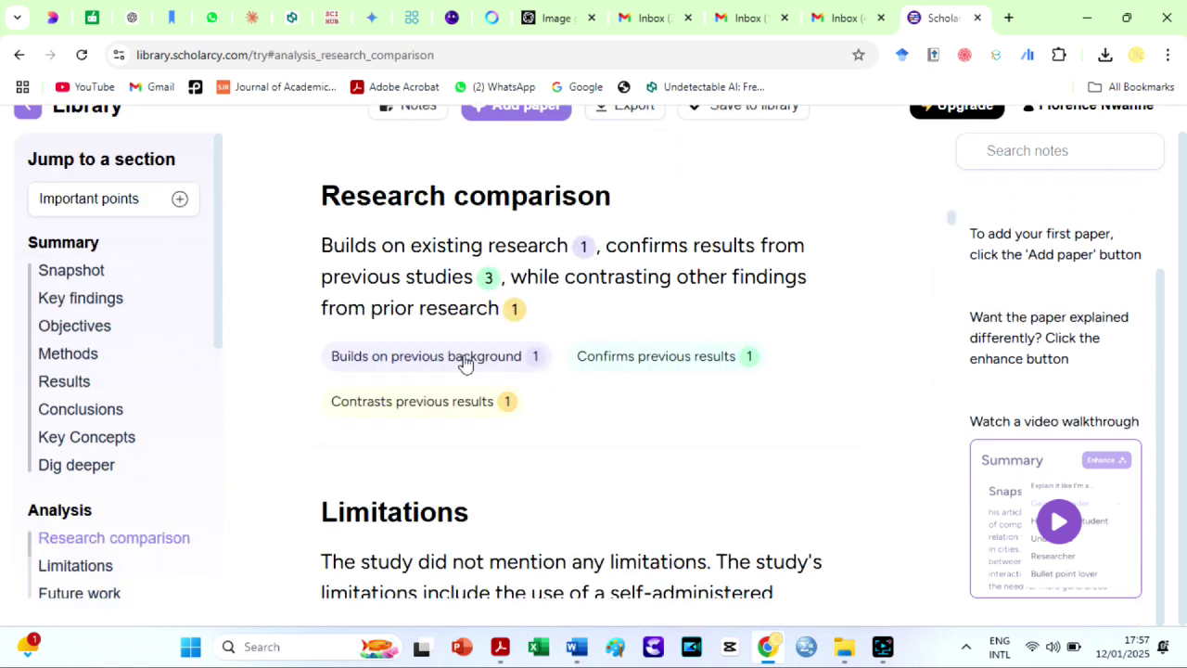
{"action": "left_click", "coordinate": [464, 355]}
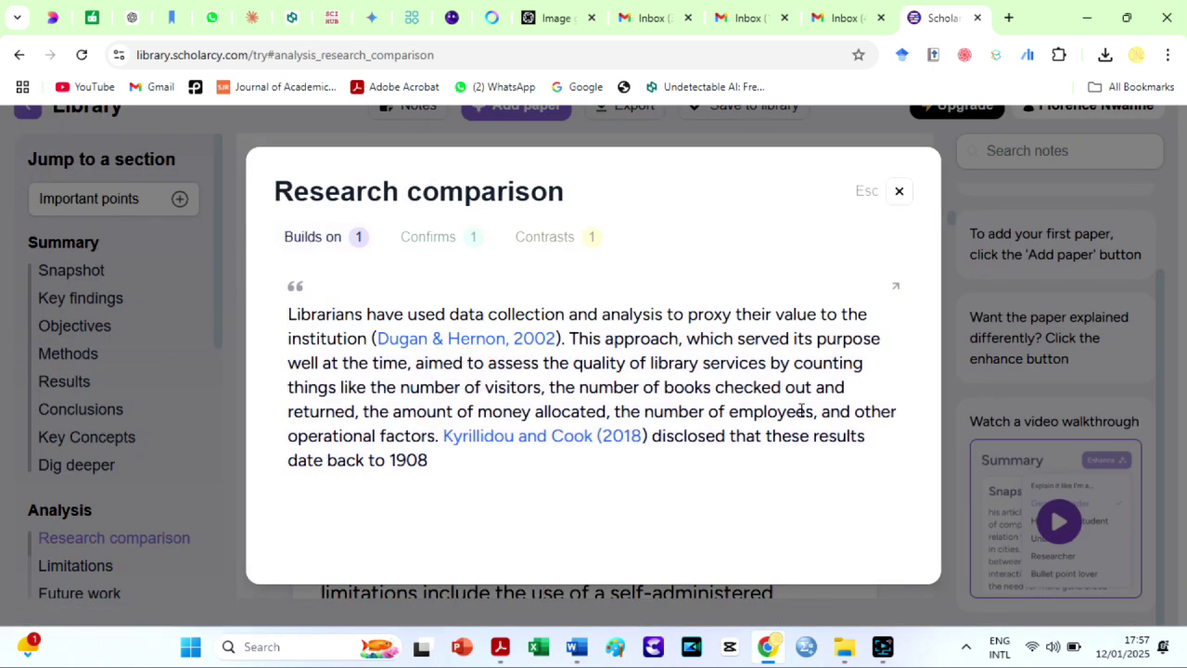
{"action": "left_click", "coordinate": [91, 291]}
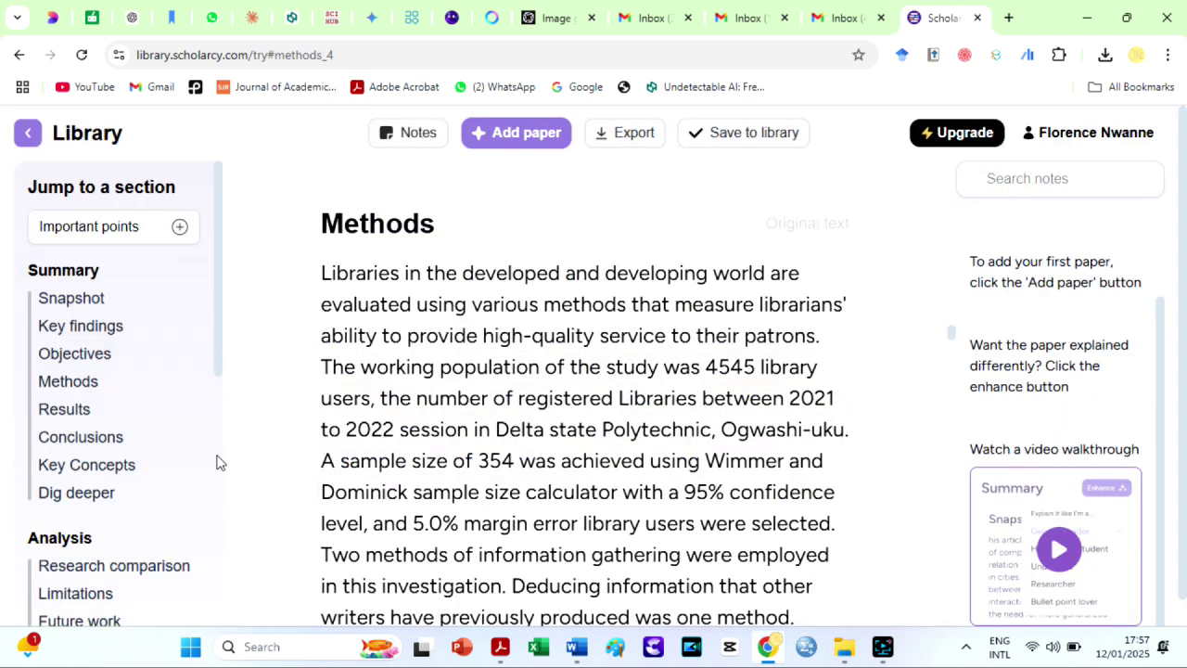
{"action": "left_click", "coordinate": [109, 593]}
{"action": "left_click", "coordinate": [137, 539]}
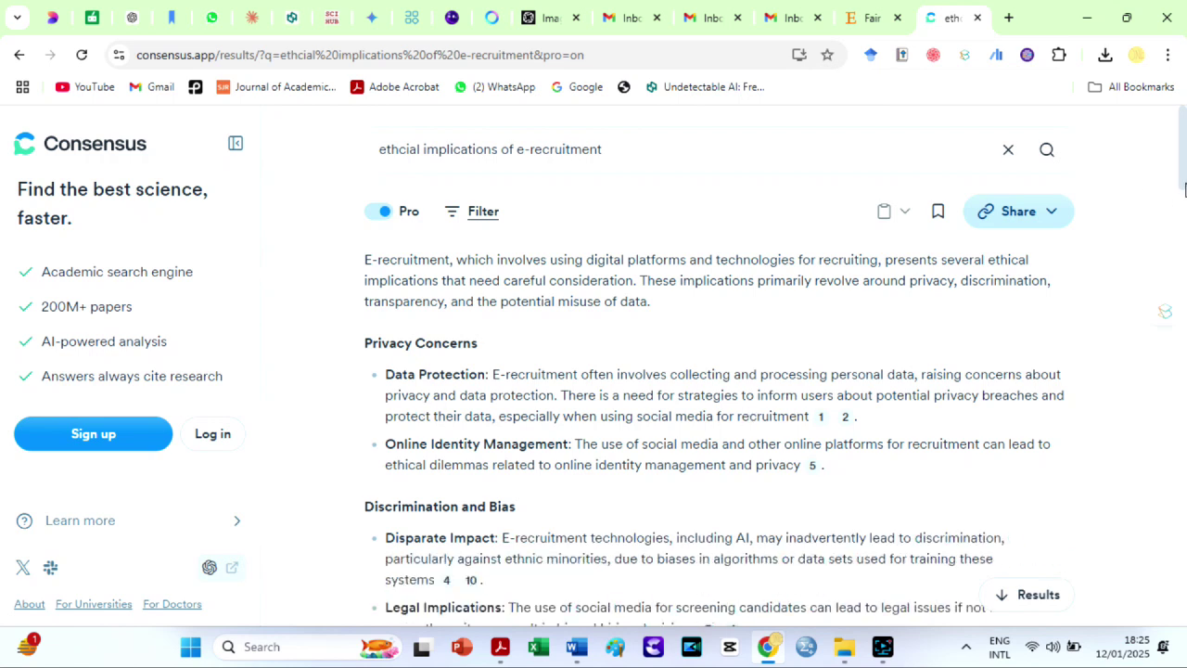
In Consensus, read the Pro analysis on the ethical implications of e-recruitment and browse the related questions and listed papers.
{"action": "left_click_drag", "start_coordinate": [1184, 162], "coordinate": [1185, 250]}
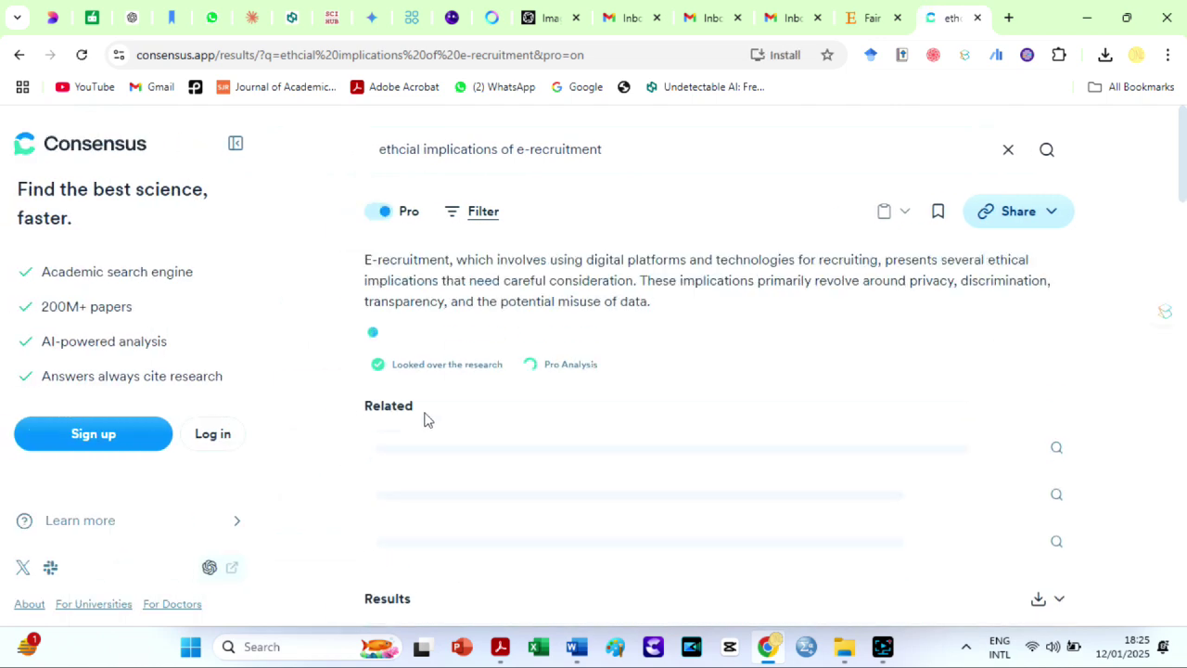
{"action": "left_click_drag", "start_coordinate": [1185, 191], "coordinate": [1184, 251]}
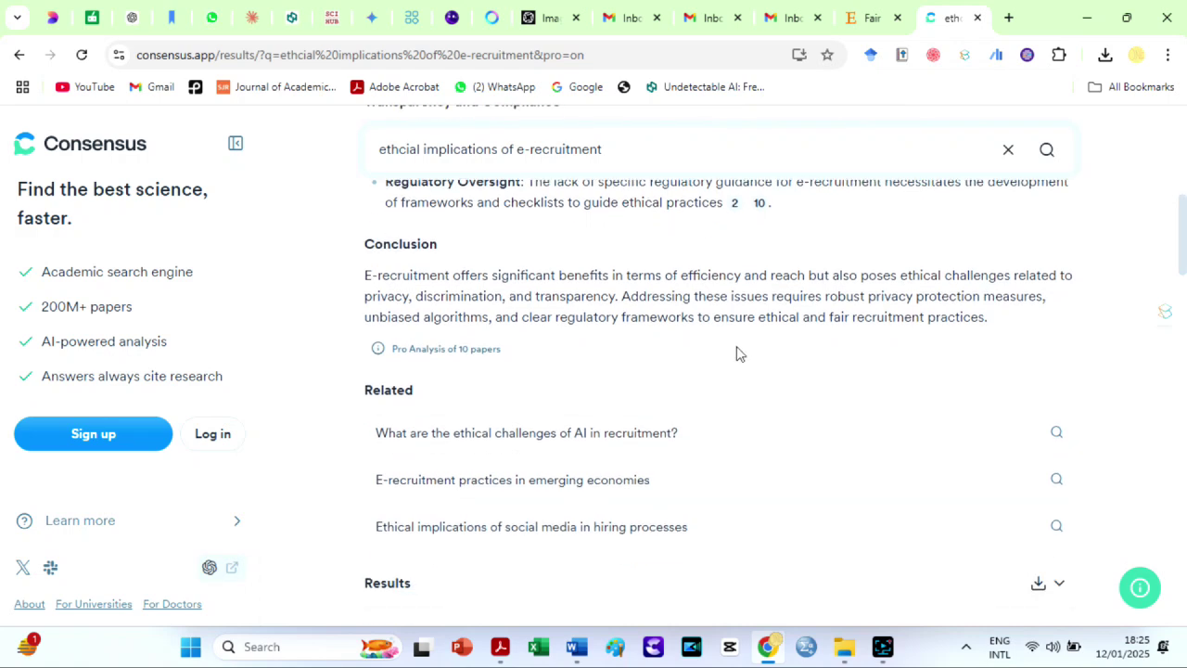
{"action": "scroll", "coordinate": [502, 442], "scroll_direction": "down", "scroll_amount": 3}
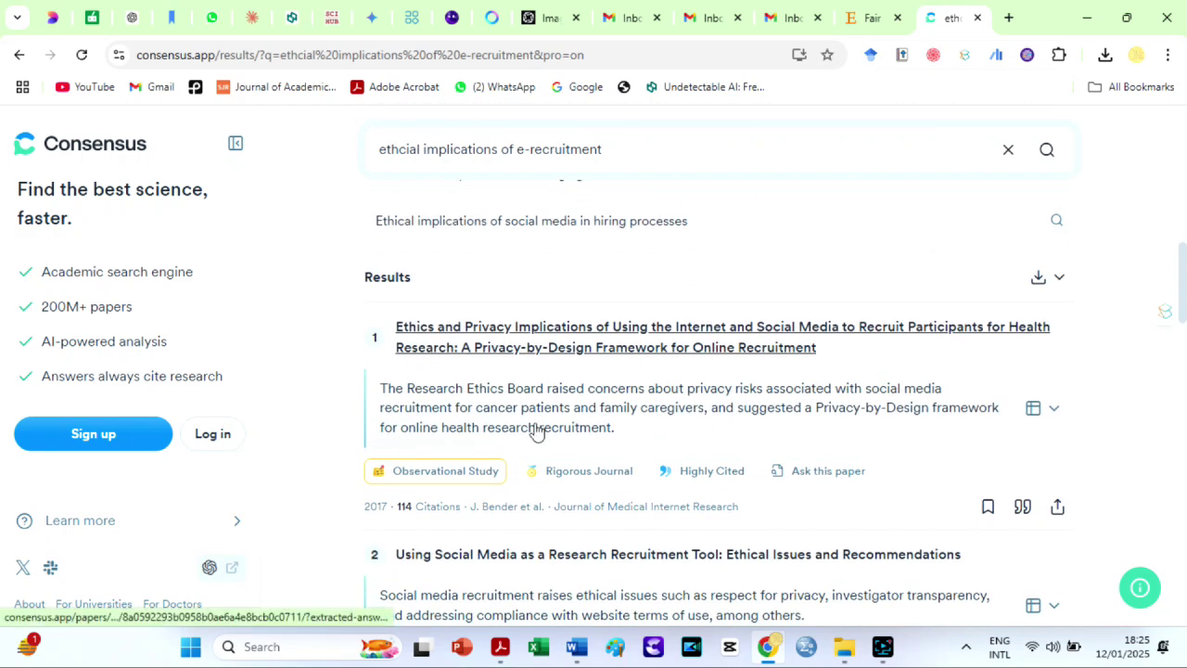
{"action": "scroll", "coordinate": [807, 432], "scroll_direction": "down", "scroll_amount": 3}
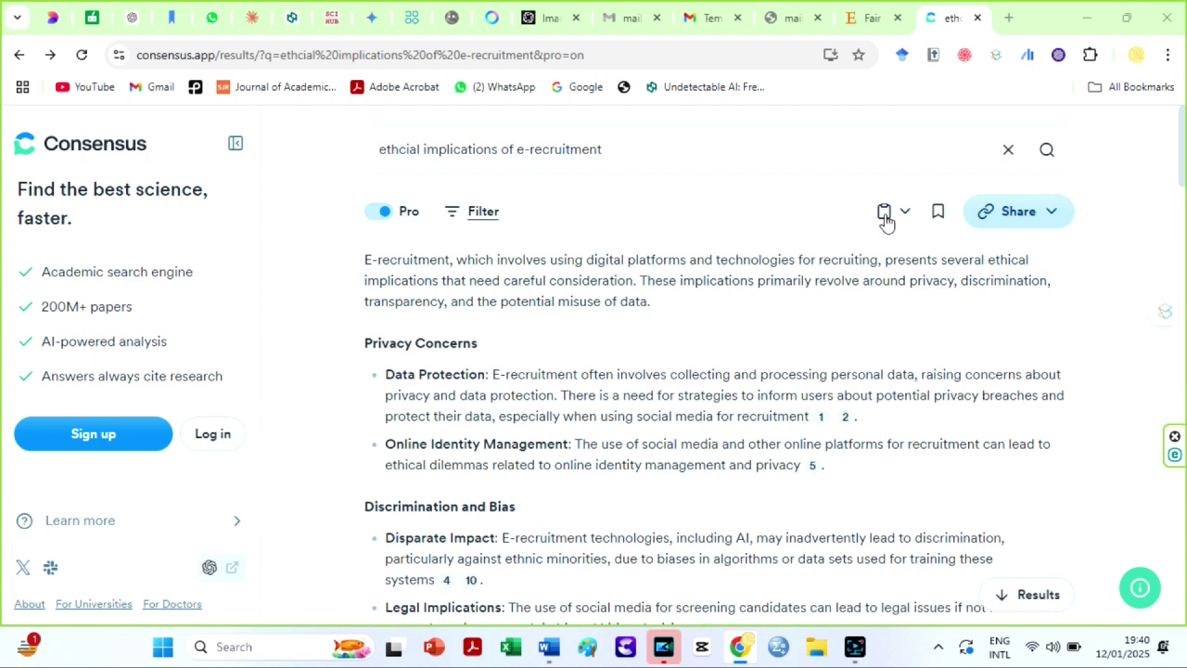
Inspect the copy options for the Pro analysis and the available search filters, leaving the filters unapplied.
{"action": "left_click", "coordinate": [886, 220]}
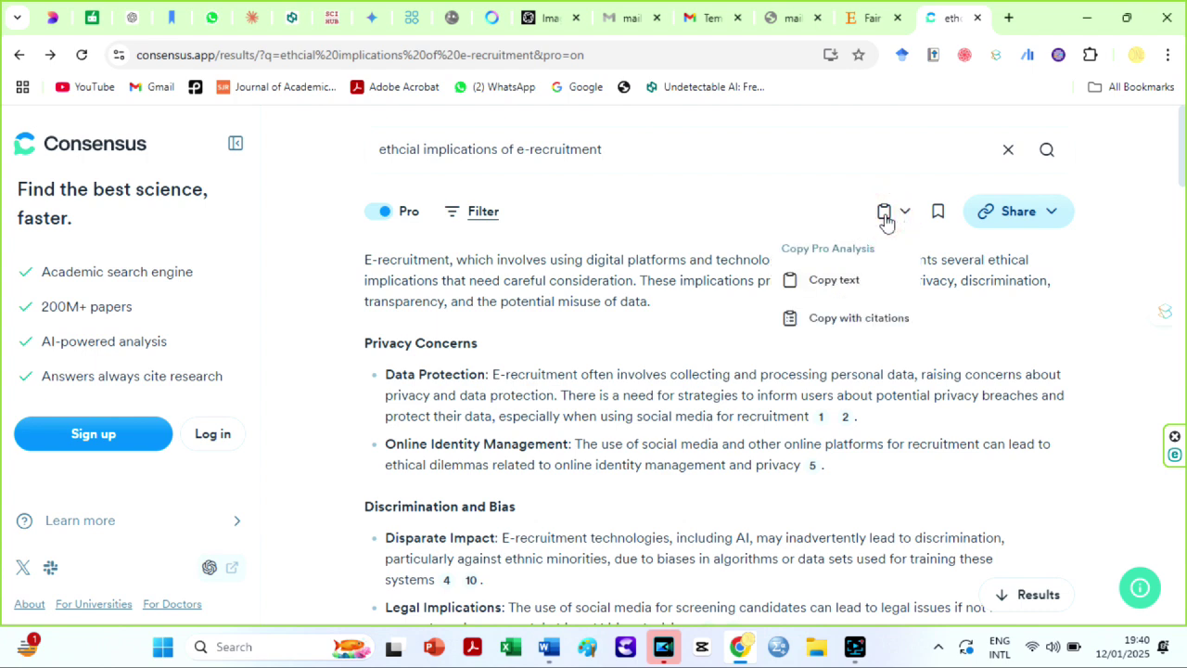
{"action": "left_click", "coordinate": [506, 221]}
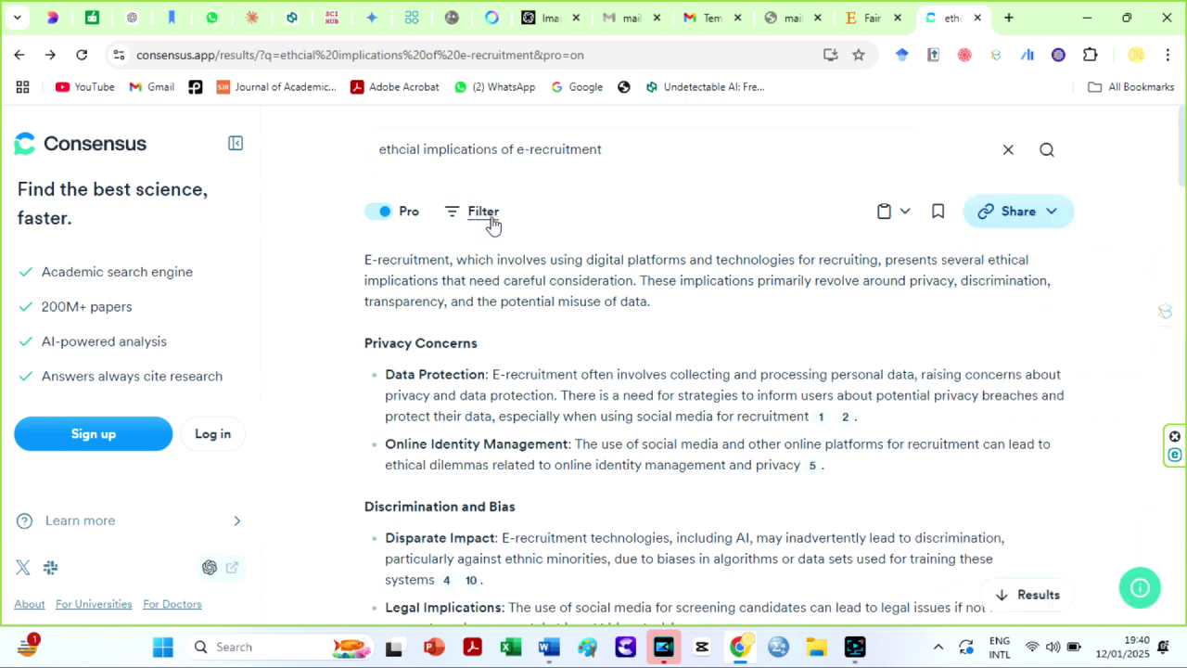
{"action": "left_click", "coordinate": [483, 213]}
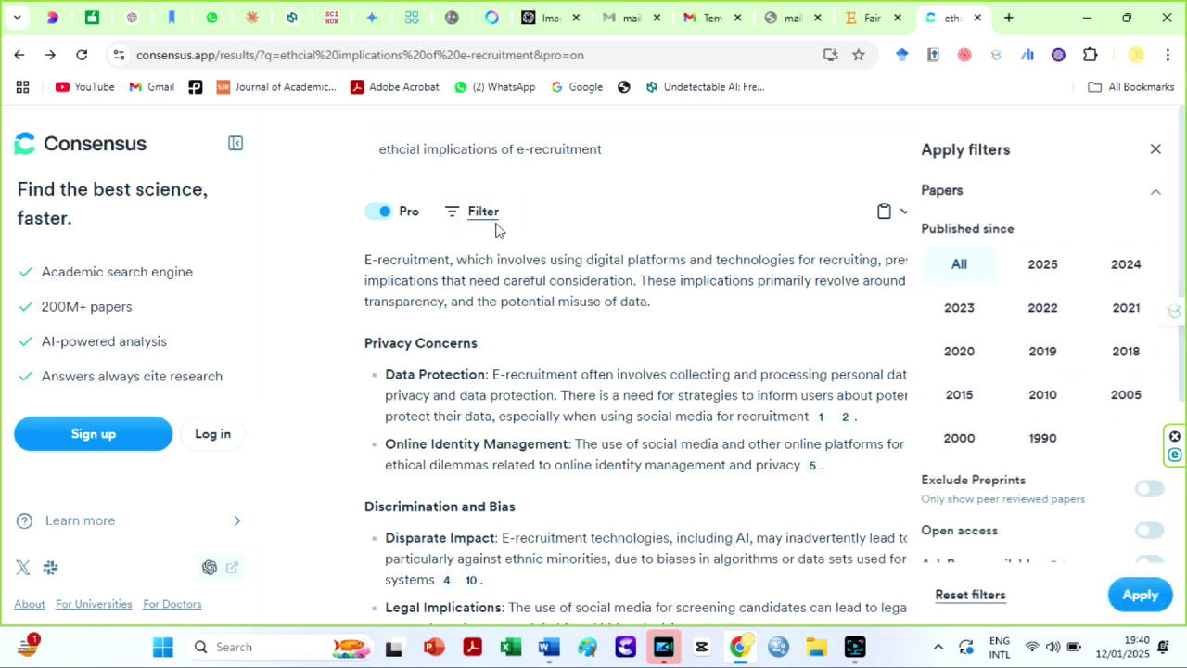
{"action": "left_click", "coordinate": [1155, 148]}
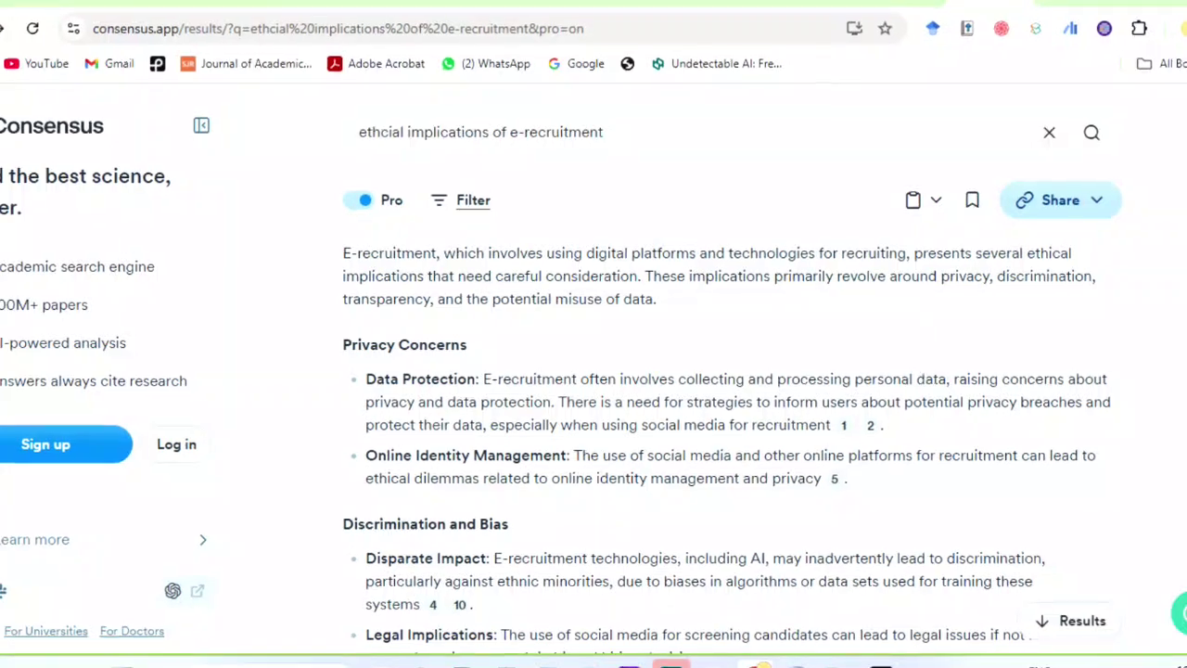
Open the first listed paper, on ethics and privacy in online recruitment for health research, and view its APA citation.
{"action": "scroll", "coordinate": [795, 237], "scroll_direction": "down", "scroll_amount": 10}
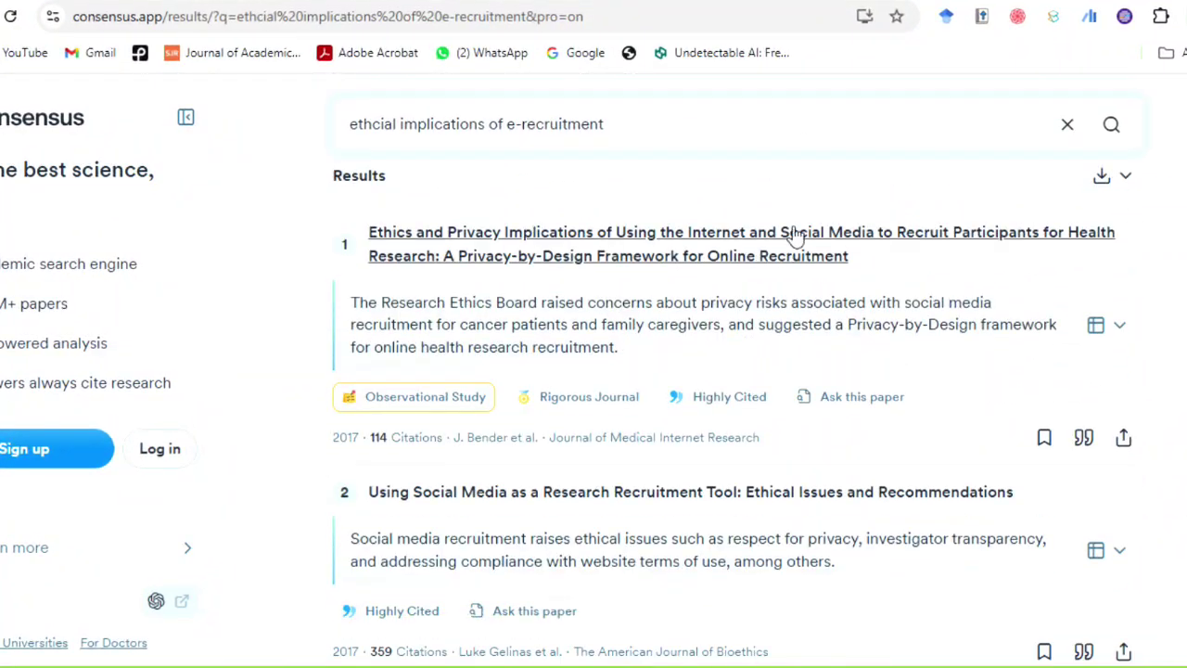
{"action": "left_click", "coordinate": [795, 237]}
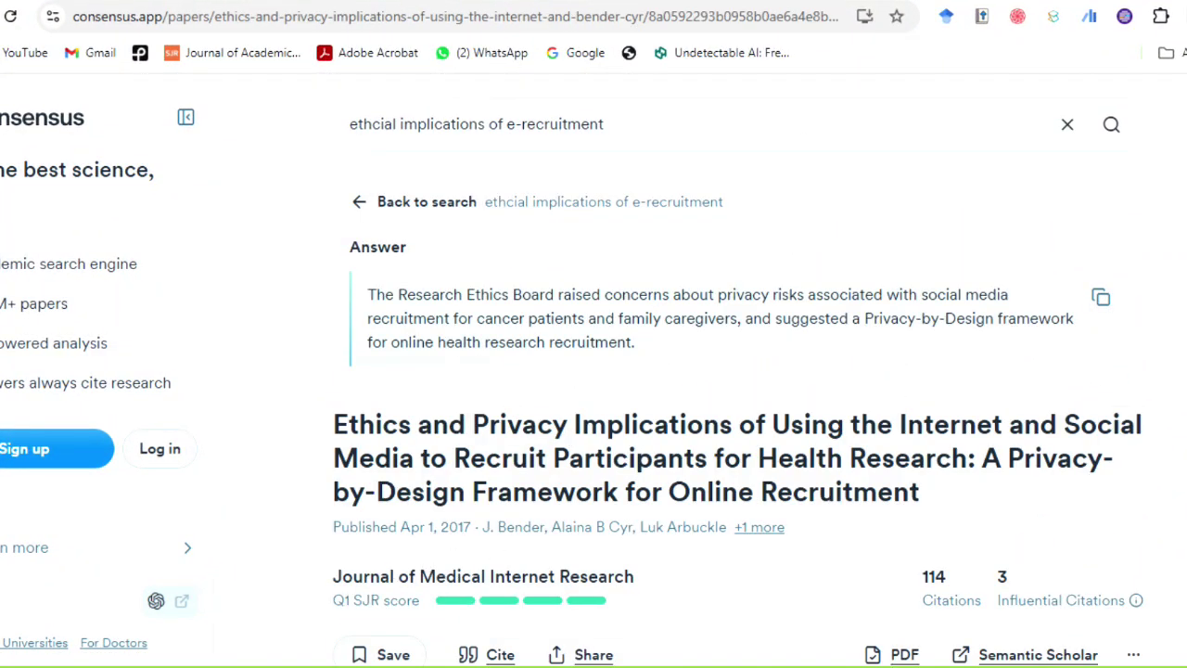
{"action": "scroll", "coordinate": [594, 371], "scroll_direction": "down", "scroll_amount": 3}
{"action": "left_click", "coordinate": [485, 394]}
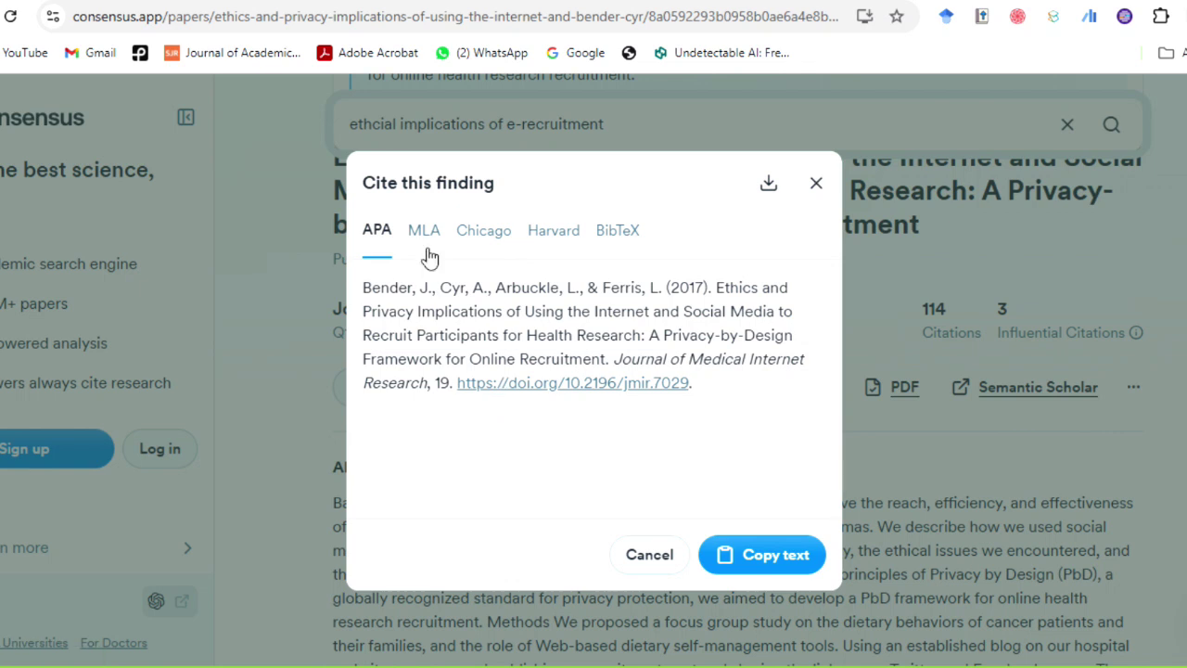
{"action": "left_click", "coordinate": [816, 183]}
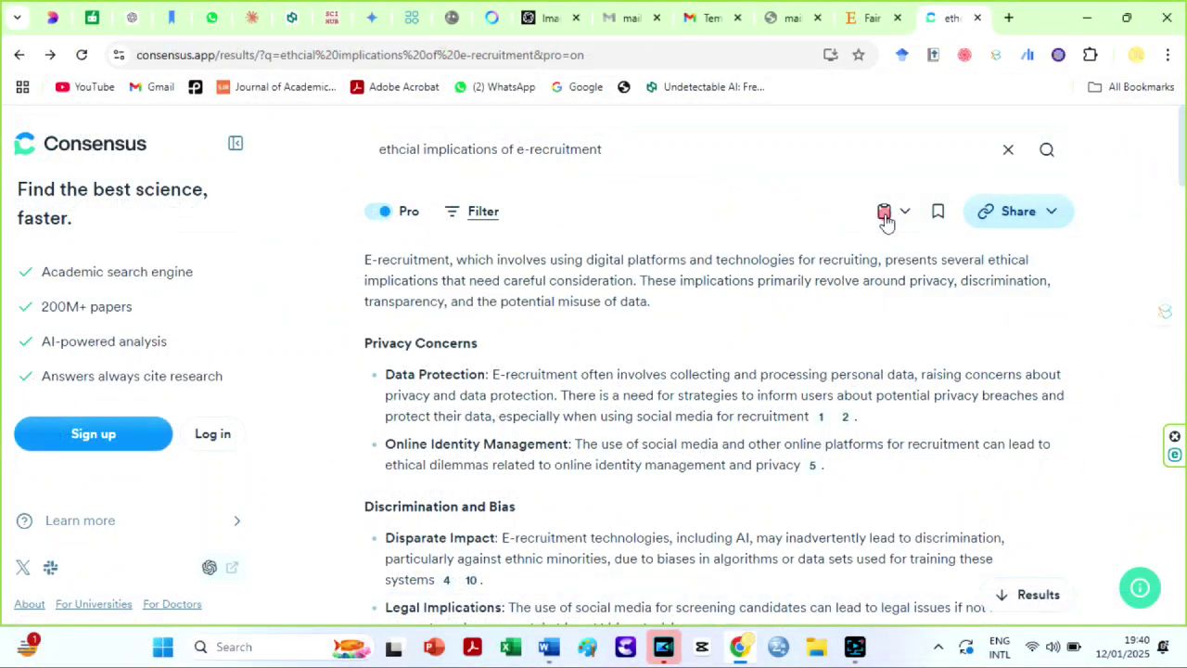
{"action": "left_click", "coordinate": [884, 214]}
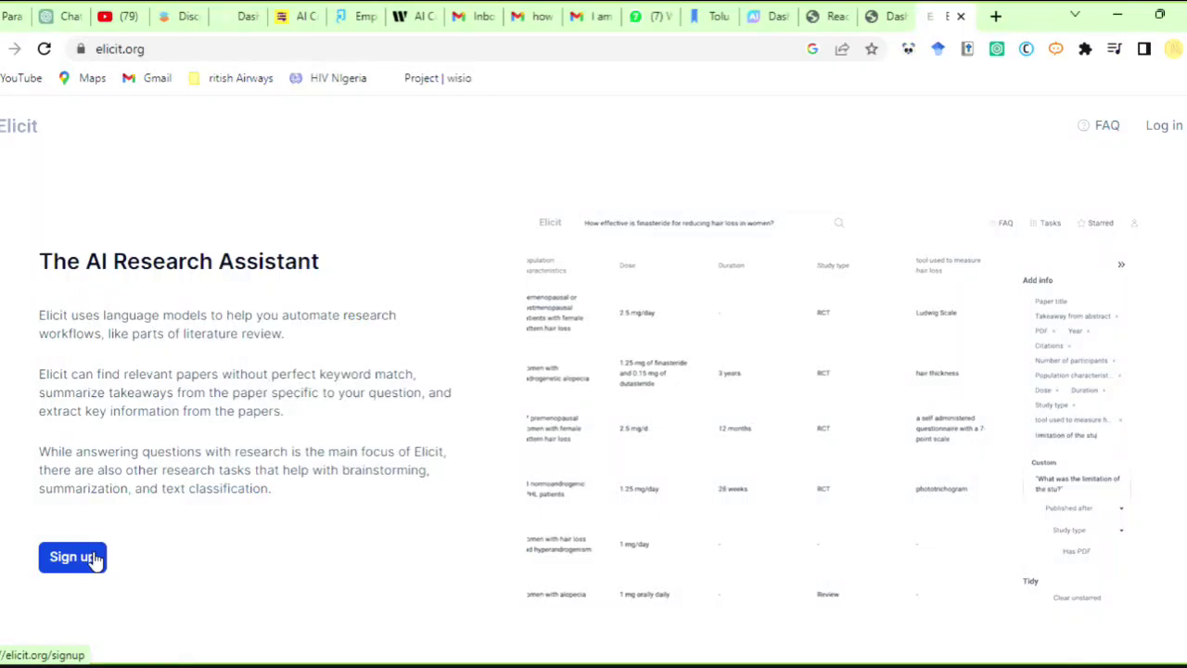
Enter Elicit through its sign-up and search for papers on the question "what is fairness in performance appraisal".
{"action": "left_click", "coordinate": [81, 559]}
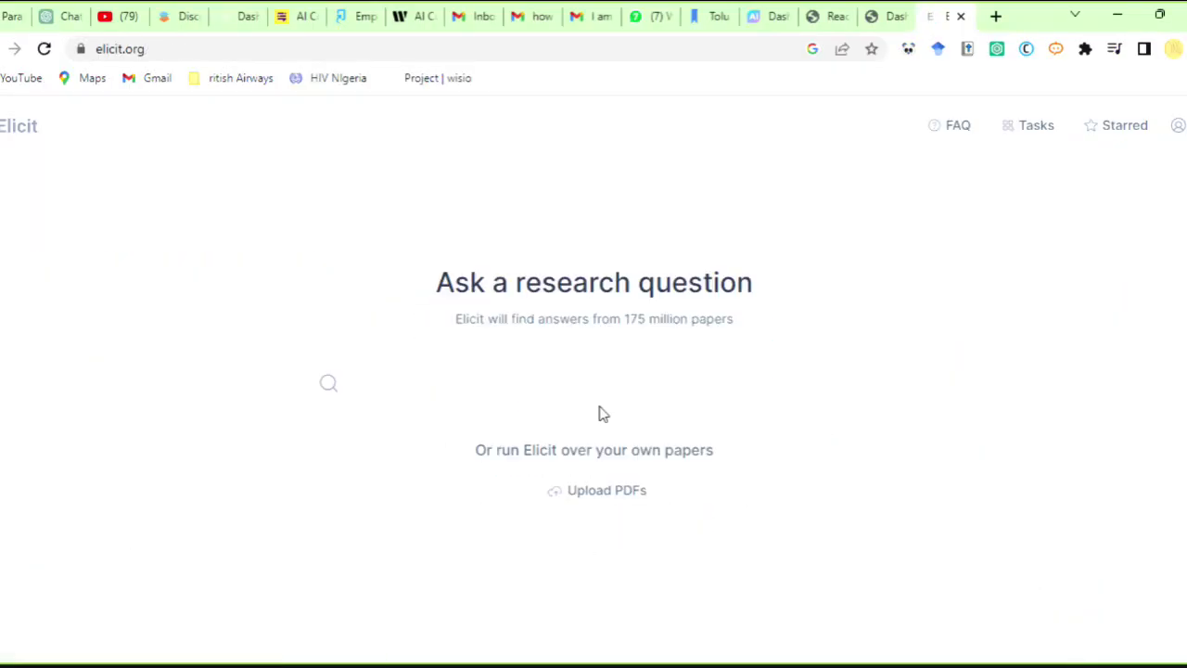
{"action": "left_click", "coordinate": [567, 391]}
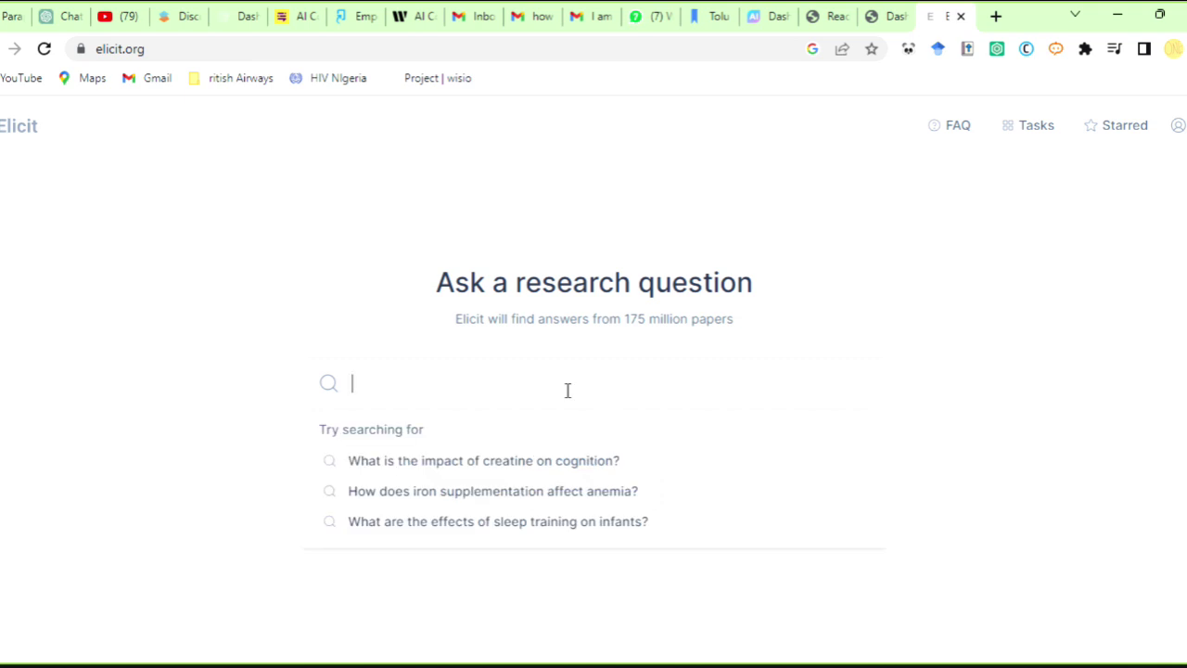
{"action": "type", "text": "what is fairness "}
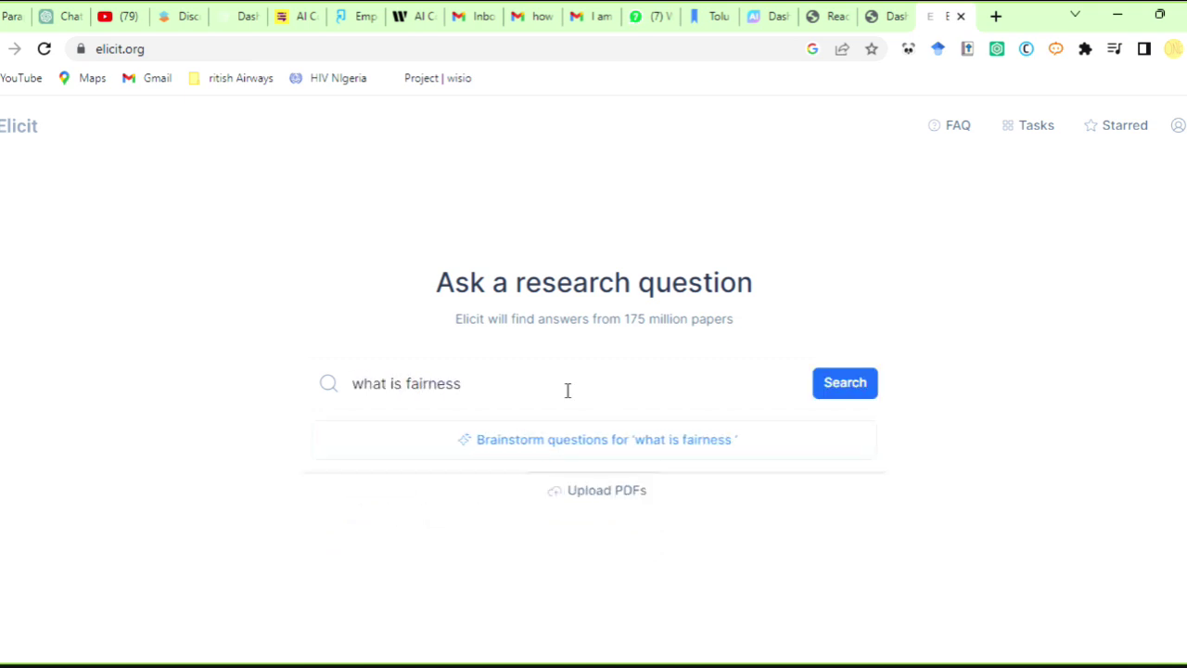
{"action": "type", "text": "in performance appraisal"}
{"action": "left_click", "coordinate": [836, 383]}
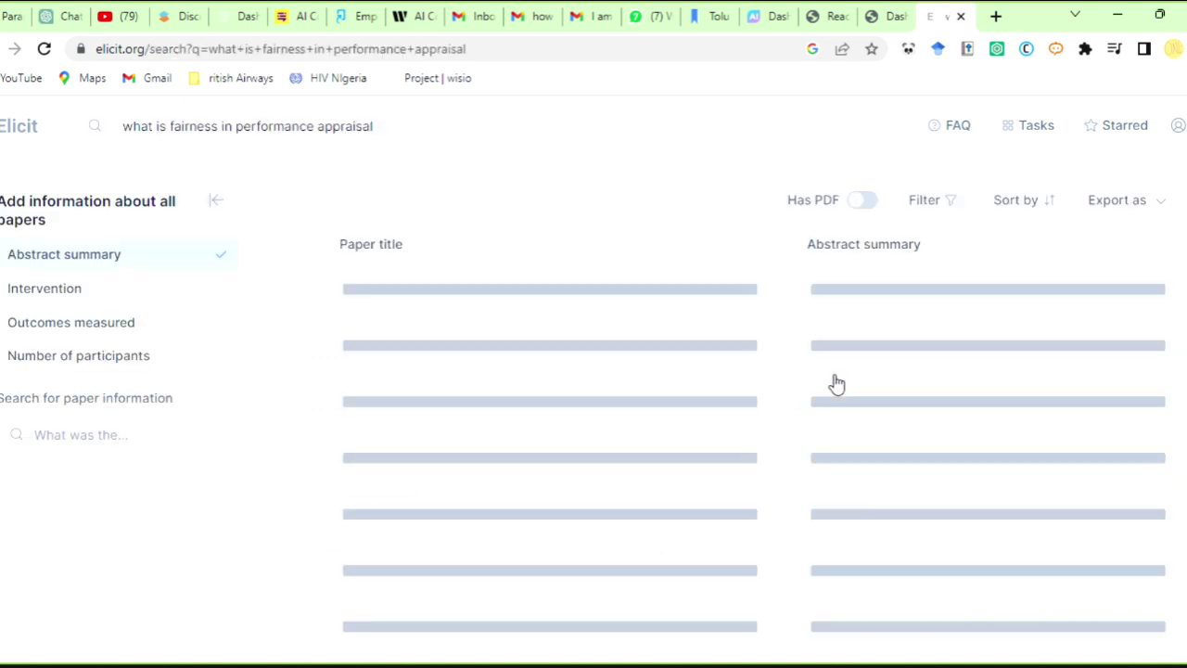
{"action": "scroll", "coordinate": [836, 383], "scroll_direction": "down", "scroll_amount": 2}
{"action": "scroll", "coordinate": [143, 347], "scroll_direction": "up", "scroll_amount": 2}
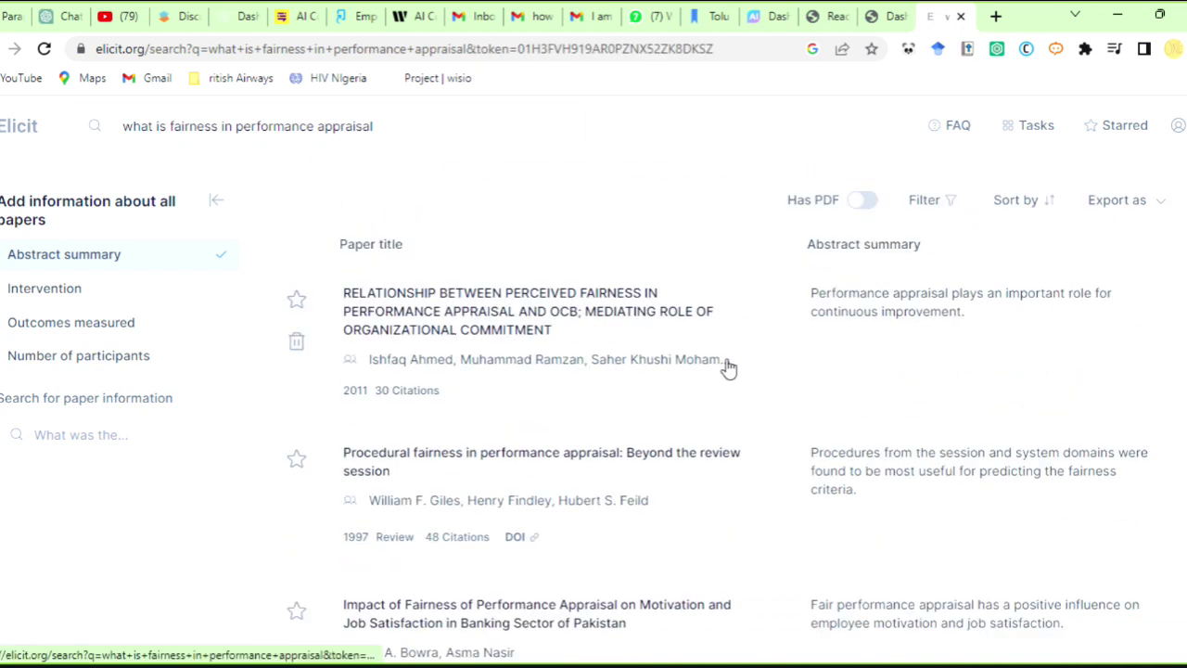
Ask the first listed paper, on perceived fairness and OCB, "what is the main arguement of the paper", and return to the results.
{"action": "left_click", "coordinate": [399, 320]}
{"action": "left_click", "coordinate": [209, 614]}
{"action": "type", "text": "what is the main arguement of the paper"}
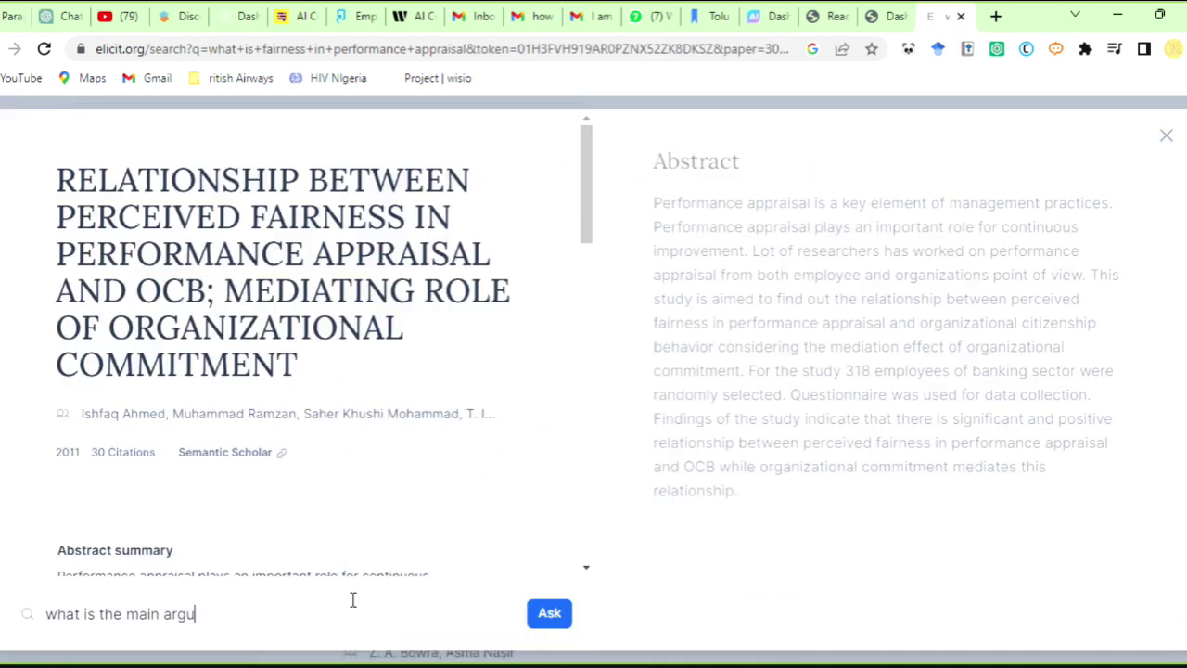
{"action": "left_click", "coordinate": [550, 613]}
{"action": "left_click", "coordinate": [1166, 135]}
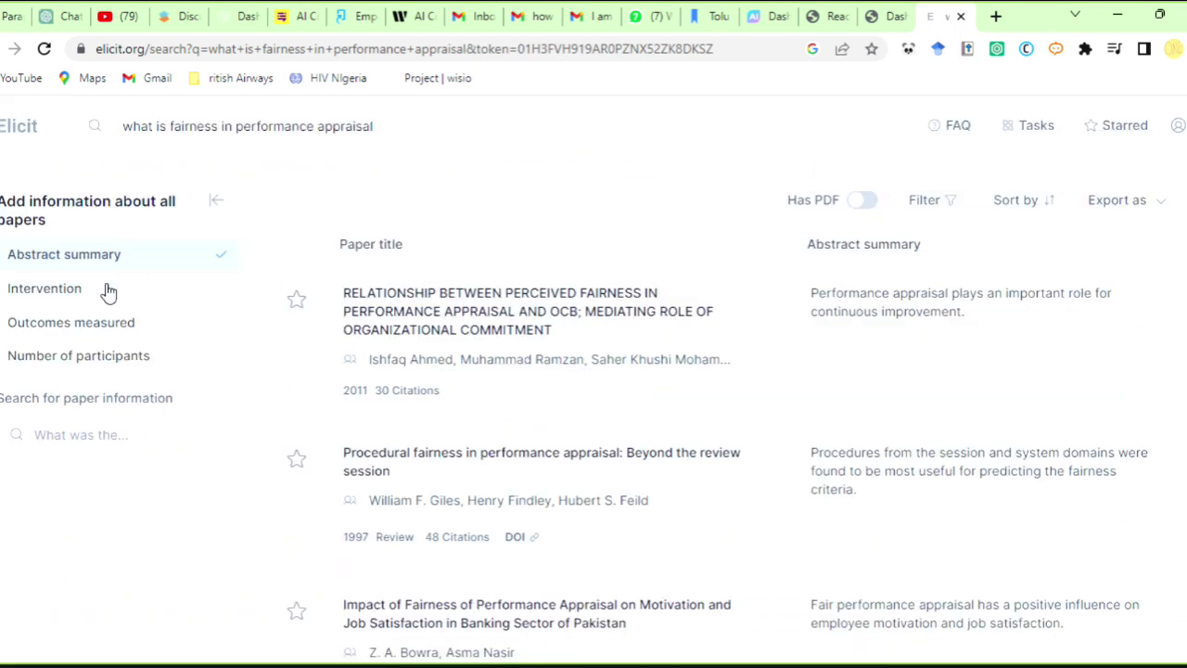
Add the Intervention information for all listed papers and look through the results.
{"action": "left_click", "coordinate": [106, 289]}
{"action": "scroll", "coordinate": [27, 366], "scroll_direction": "down", "scroll_amount": 3}
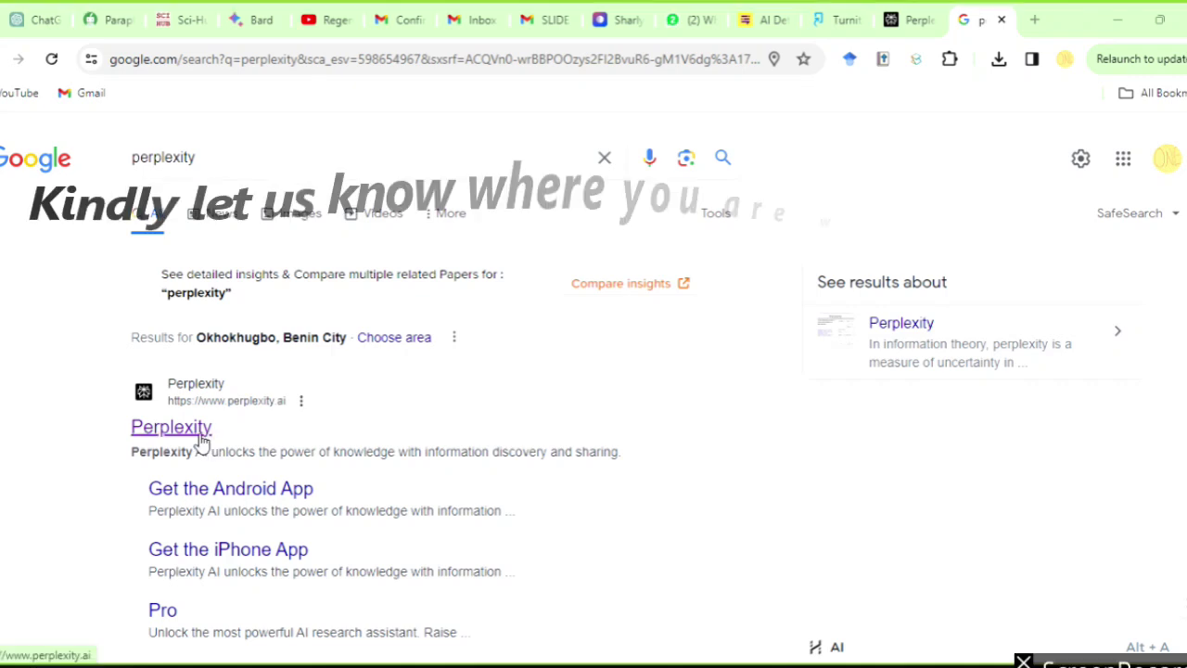
Open Perplexity from the search results and ask about "Factors contributing to malnutrition among children from low-income families in Africa".
{"action": "left_click", "coordinate": [171, 426]}
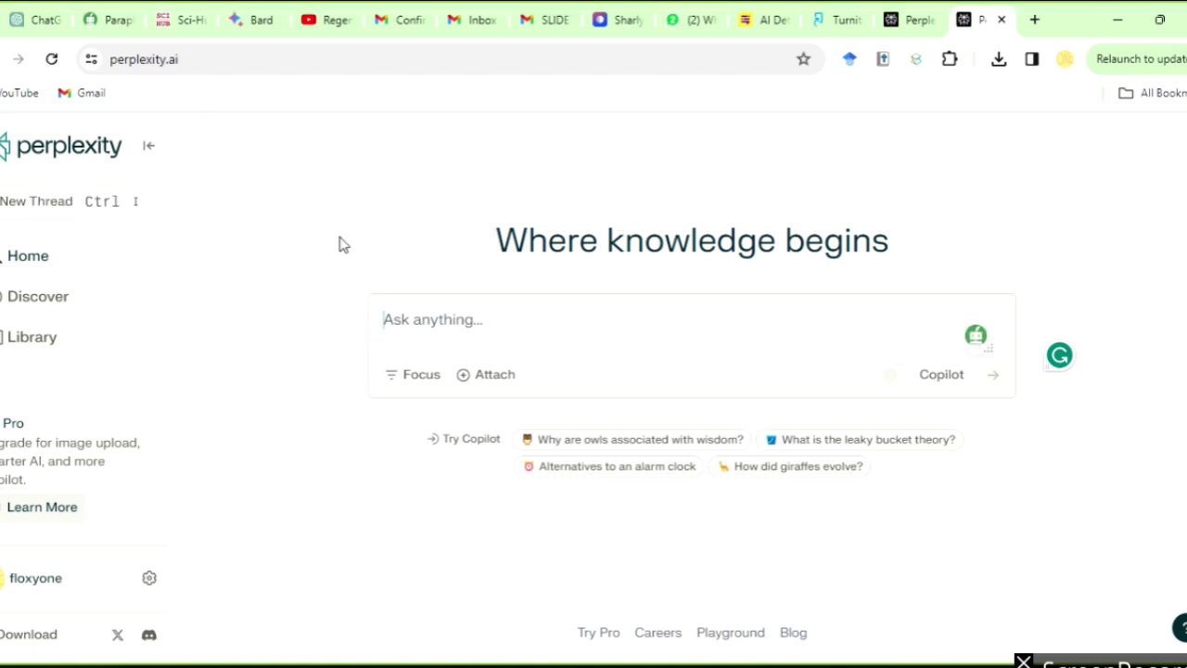
{"action": "left_click", "coordinate": [427, 321]}
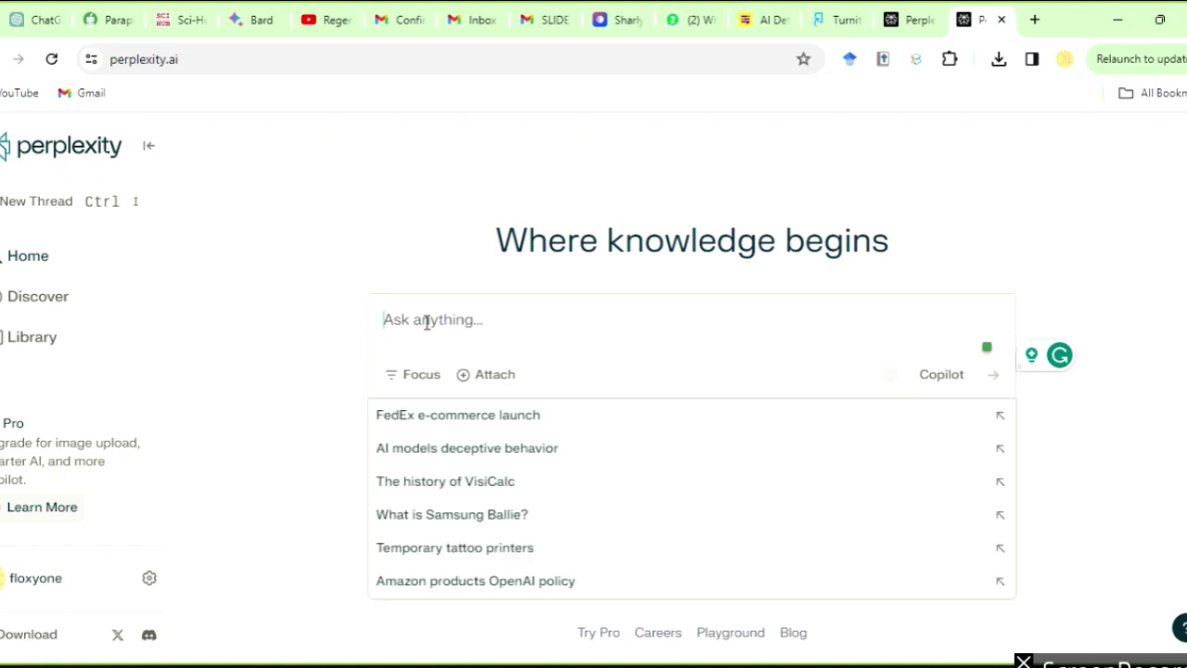
{"action": "key", "text": "ctrl+v"}
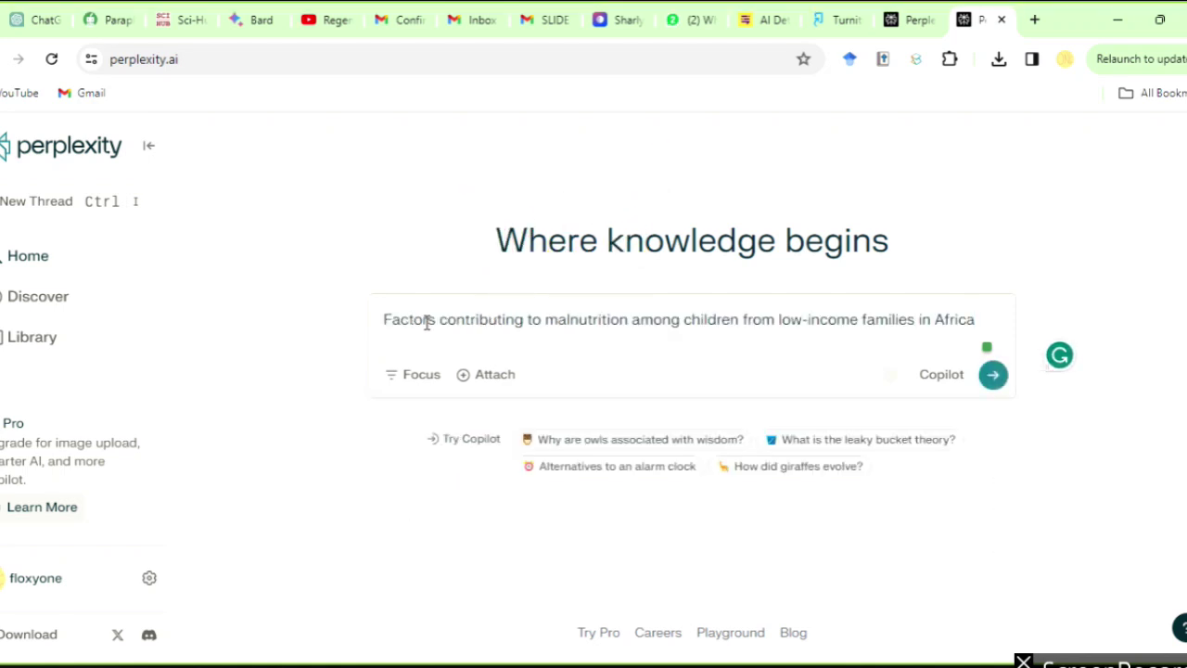
{"action": "left_click", "coordinate": [993, 375]}
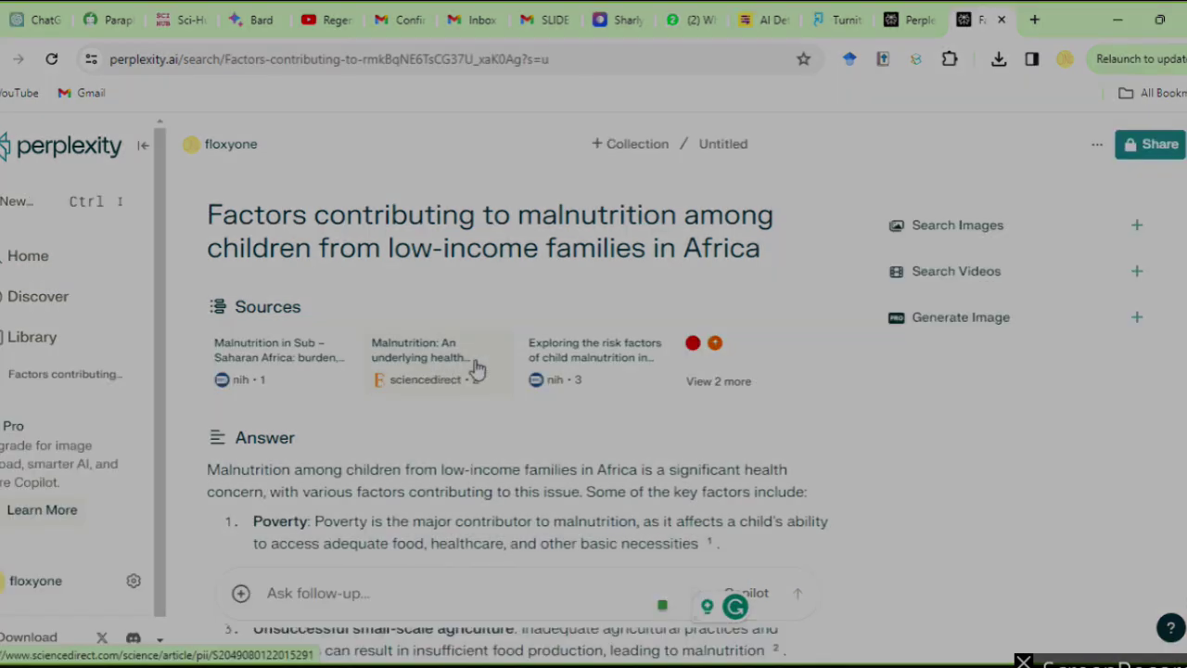
View the answer's PubMed source on risk factors of child malnutrition, close it, and look over the full Perplexity answer.
{"action": "left_click", "coordinate": [652, 371]}
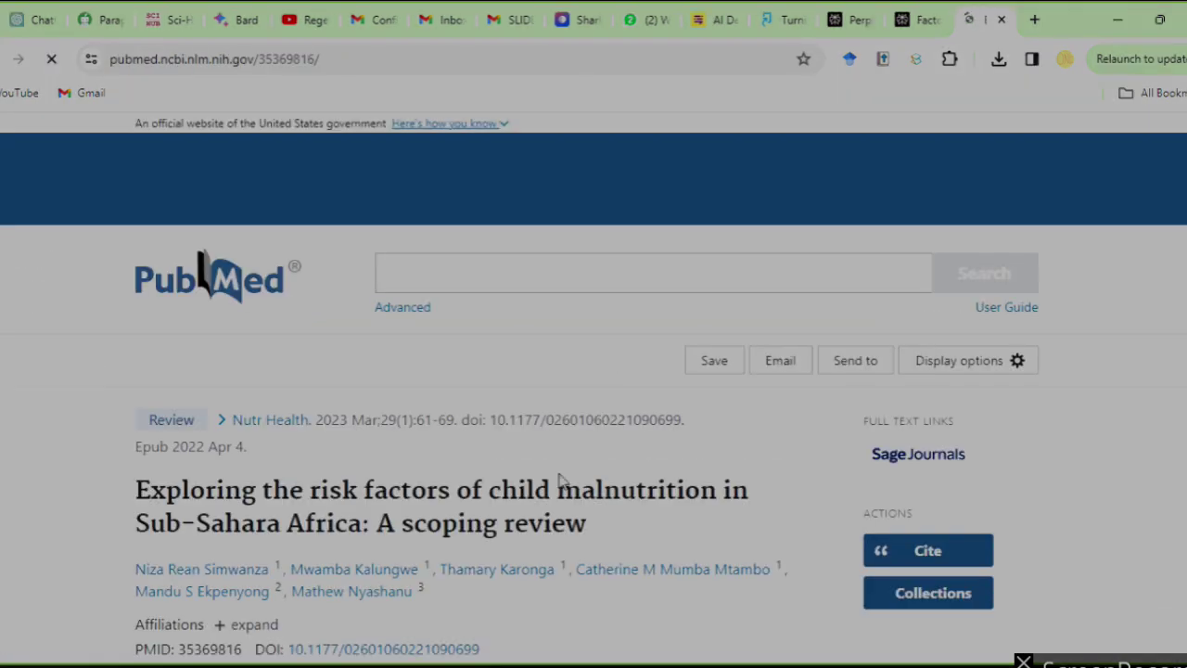
{"action": "key", "text": "ctrl+w"}
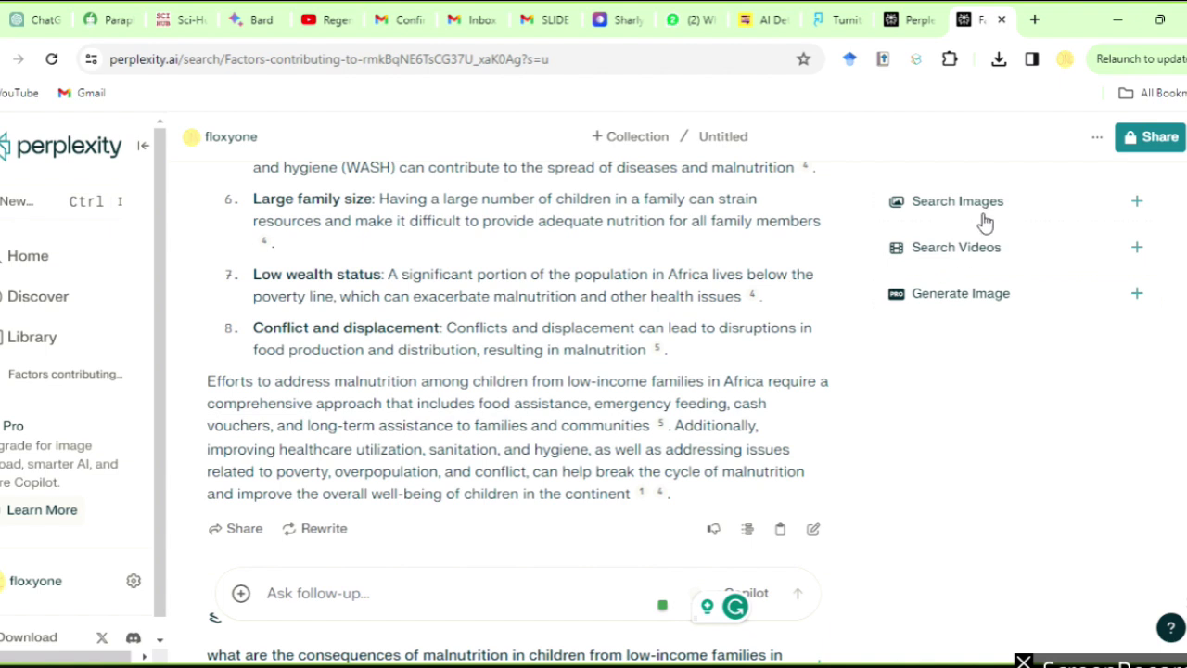
{"action": "scroll", "coordinate": [518, 413], "scroll_direction": "up", "scroll_amount": 10}
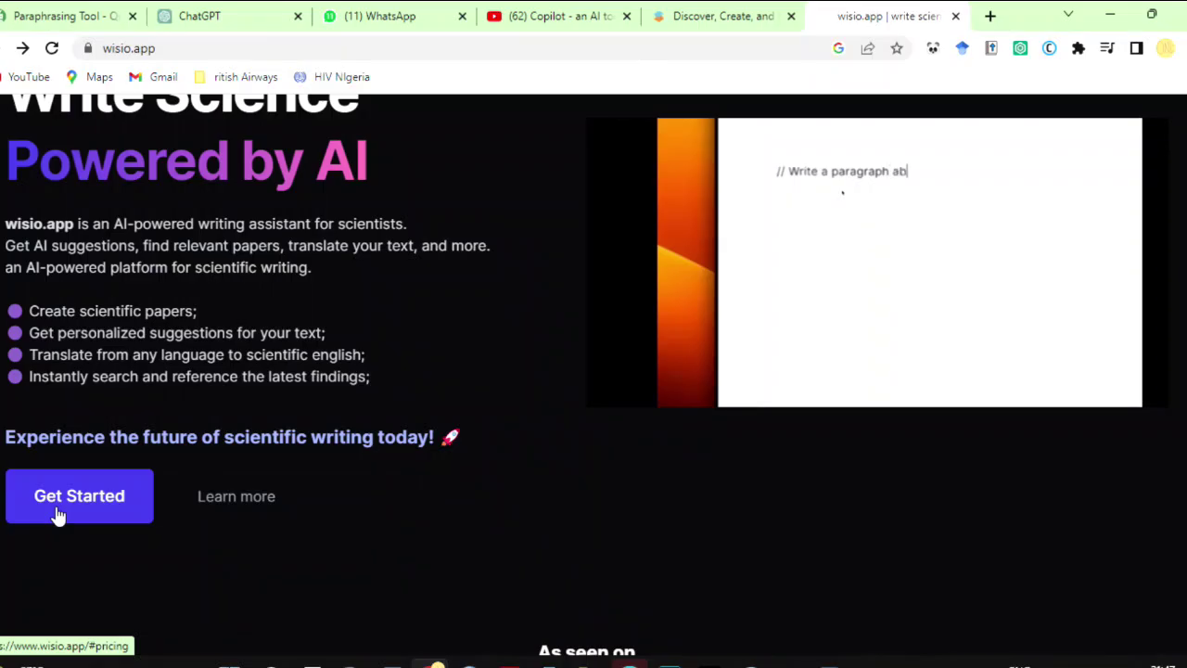
Get started in Wisio and set the project's article type to Original Article and its tone to Academic.
{"action": "left_click", "coordinate": [59, 517]}
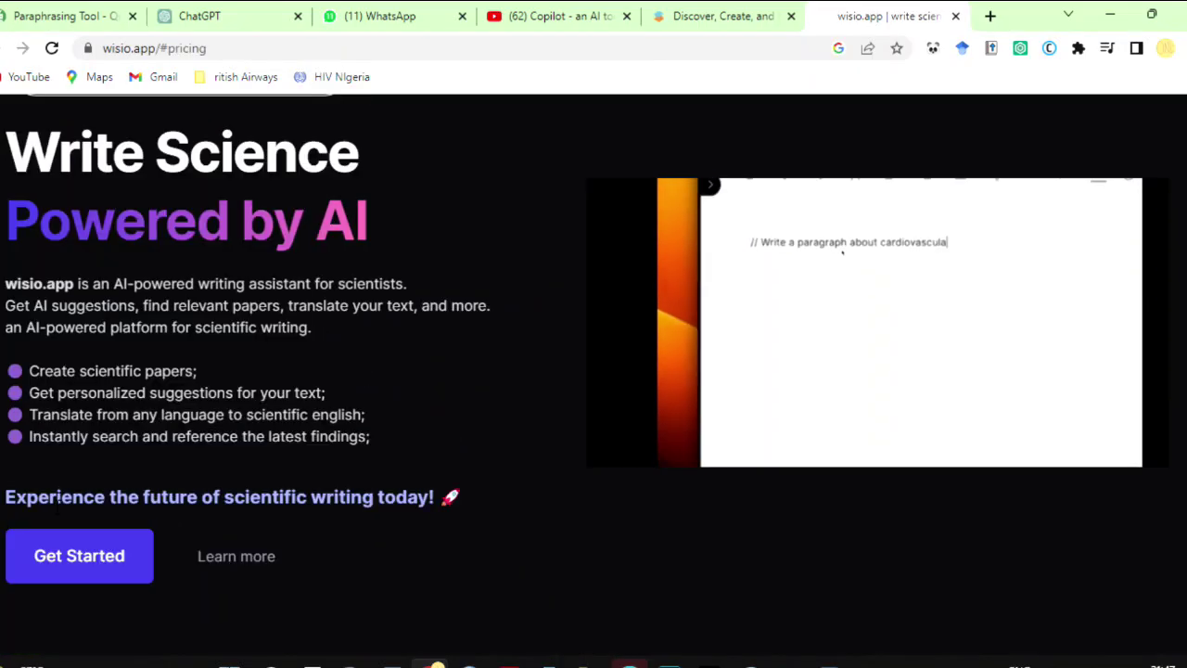
{"action": "left_click", "coordinate": [82, 568]}
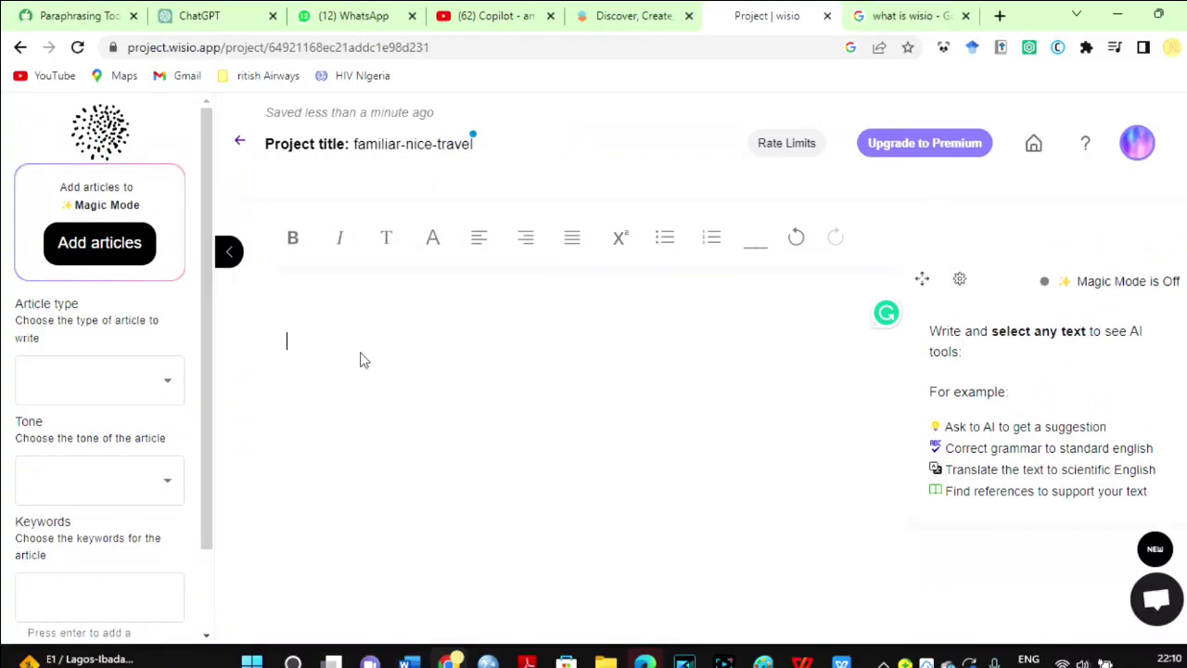
{"action": "left_click", "coordinate": [167, 382]}
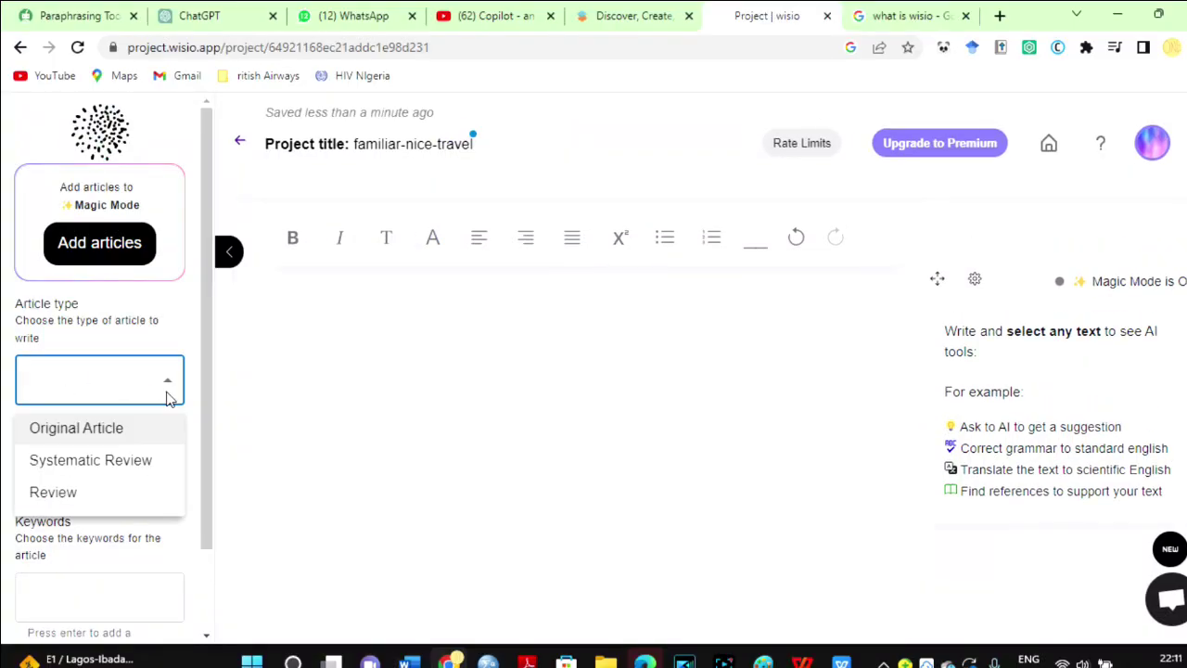
{"action": "left_click", "coordinate": [102, 443]}
{"action": "left_click", "coordinate": [154, 480]}
{"action": "left_click", "coordinate": [93, 607]}
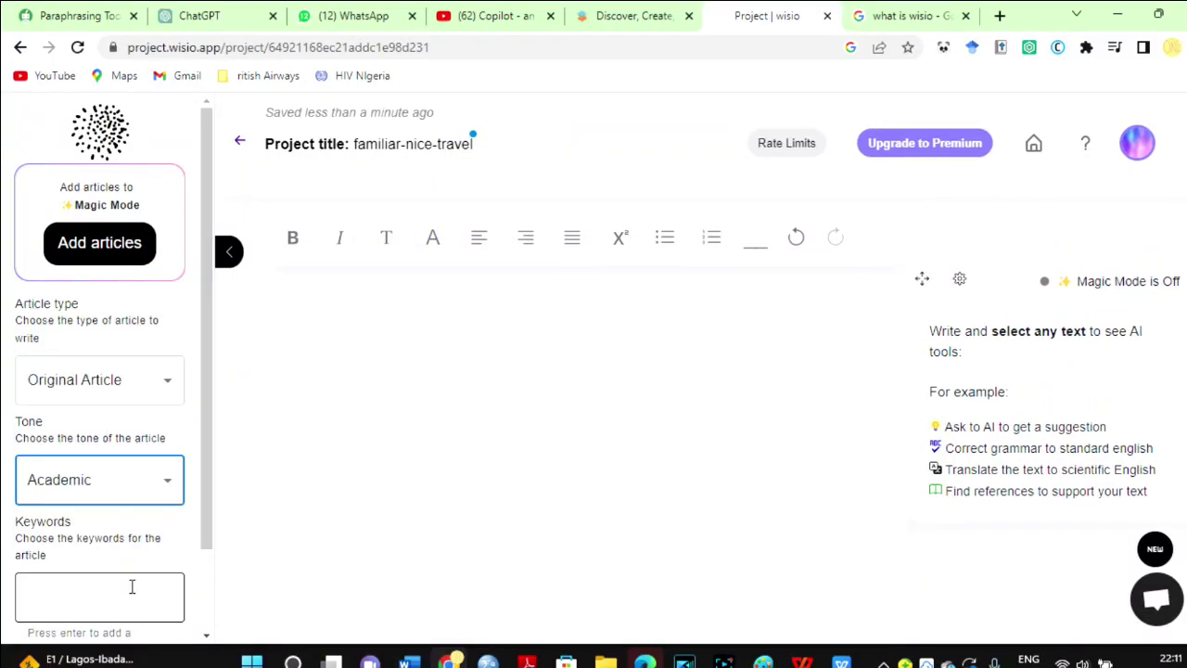
Enter "fairness in employee performance appraisal" as the article's keyword and save the project settings.
{"action": "left_click", "coordinate": [134, 589]}
{"action": "left_click", "coordinate": [205, 636]}
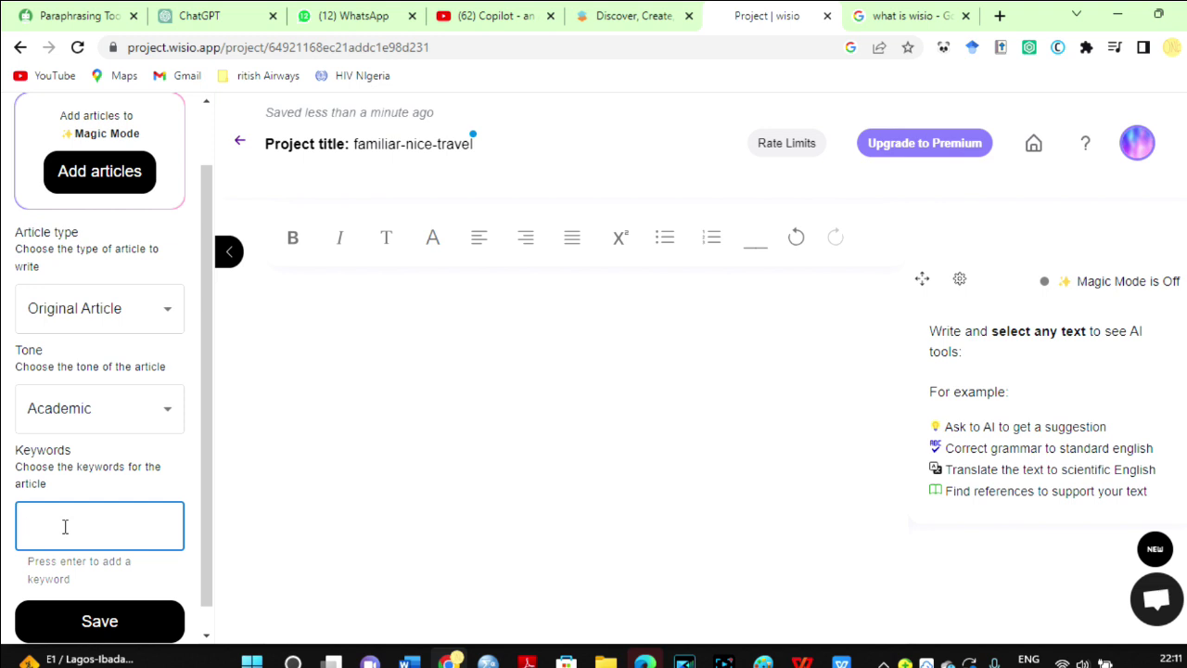
{"action": "type", "text": "p"}
{"action": "key", "text": "BackSpace"}
{"action": "type", "text": "fairness in employee performance appraisal"}
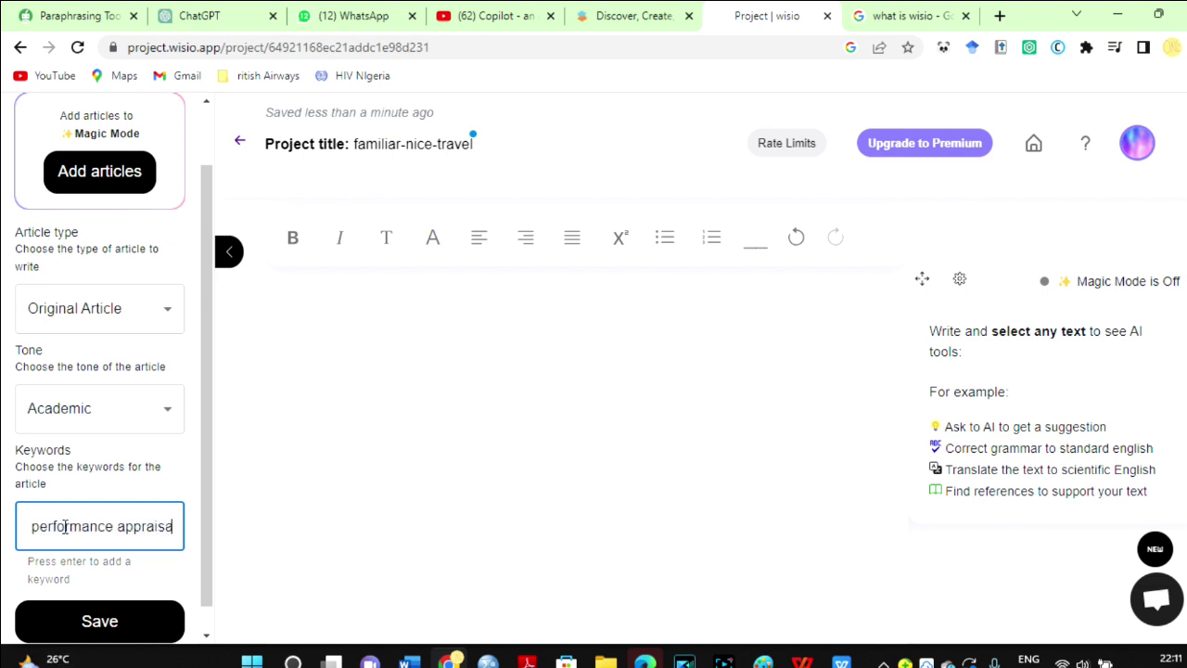
{"action": "left_click", "coordinate": [93, 621]}
Write "what is fairness in performance appraisal" in the document and ask the AI for a suggestion on that text.
{"action": "left_click", "coordinate": [143, 350]}
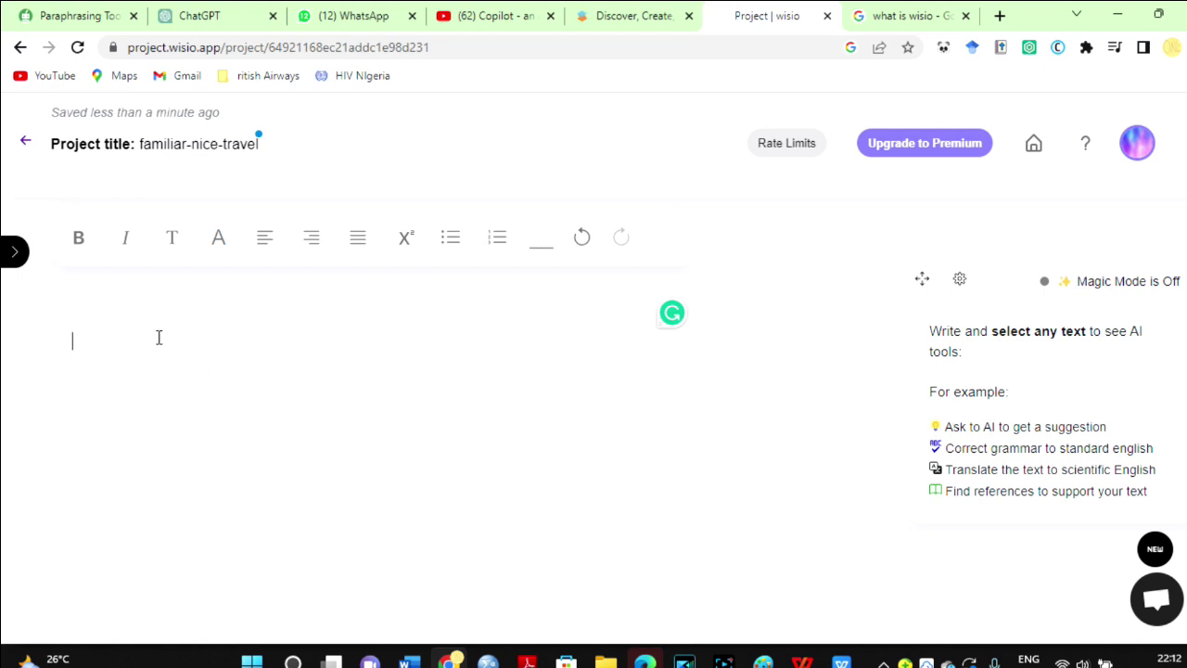
{"action": "type", "text": "what is fairness in performance appraisal"}
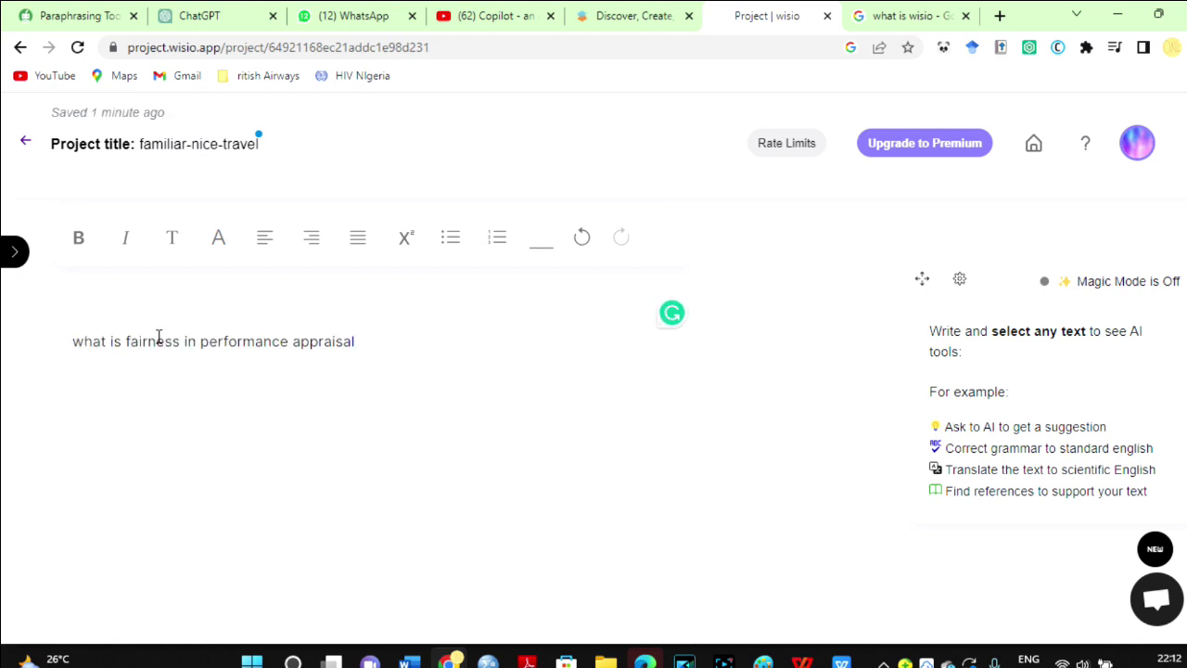
{"action": "left_click_drag", "start_coordinate": [382, 341], "coordinate": [72, 366]}
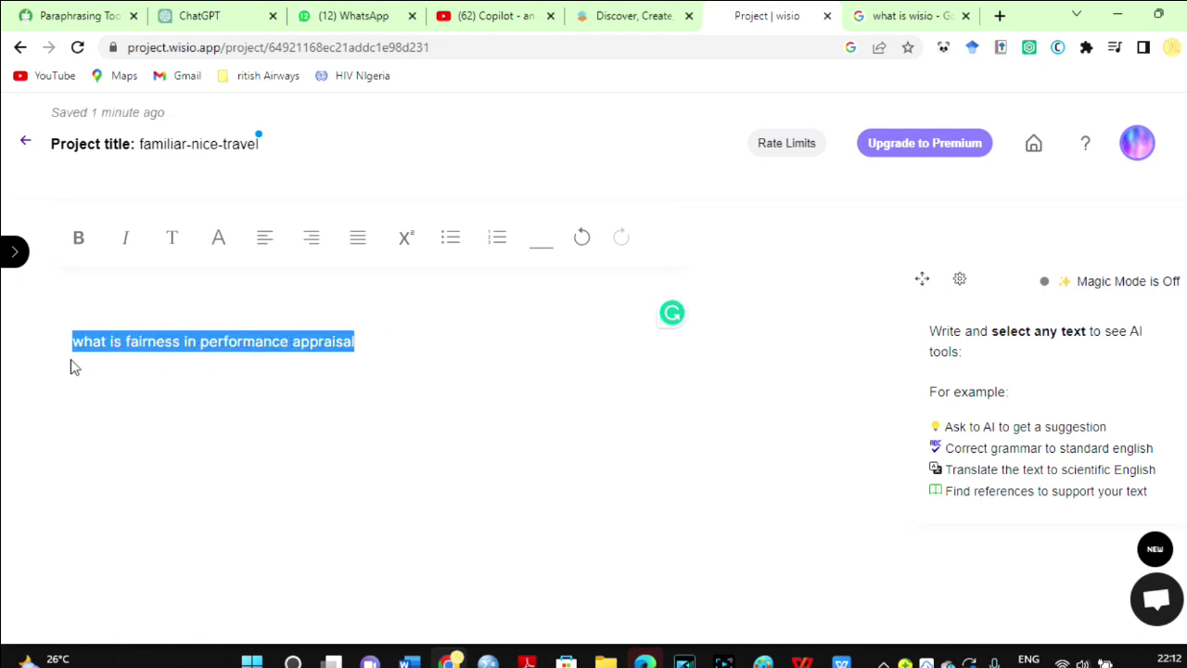
{"action": "left_click", "coordinate": [940, 416]}
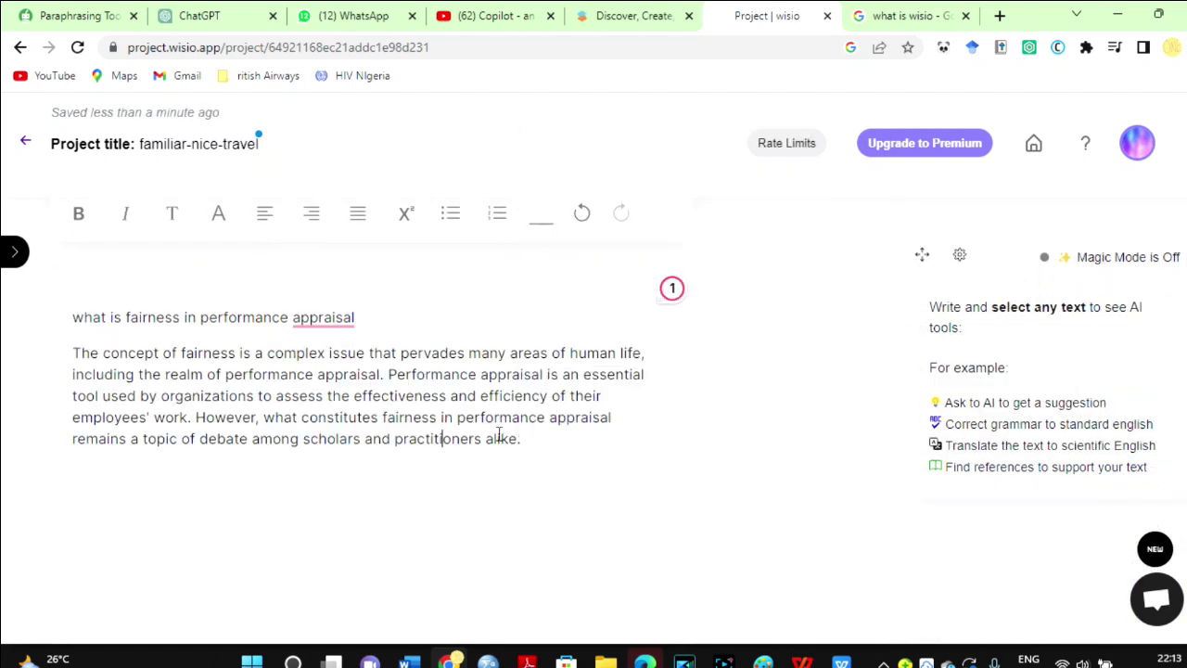
Translate the generated paragraph to scientific English and find references supporting its first sentence on the concept of fairness.
{"action": "triple_click", "coordinate": [526, 439]}
{"action": "left_click", "coordinate": [993, 480]}
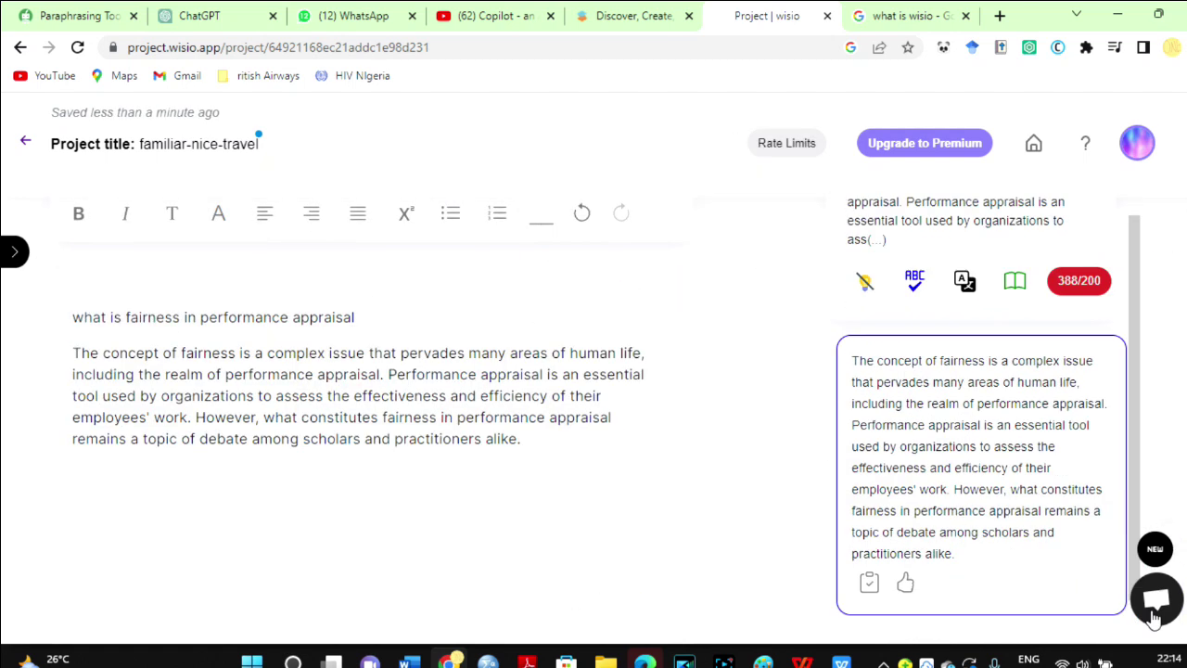
{"action": "left_click_drag", "start_coordinate": [83, 357], "coordinate": [381, 375]}
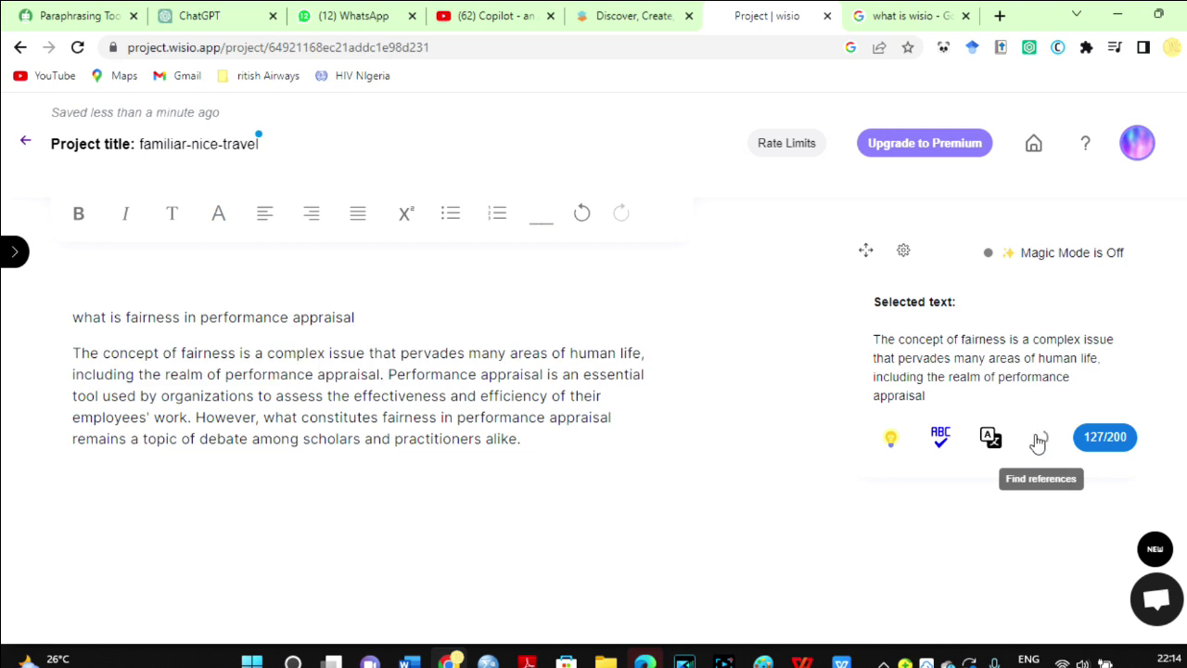
{"action": "left_click", "coordinate": [1038, 443]}
{"action": "scroll", "coordinate": [904, 374], "scroll_direction": "down", "scroll_amount": 1}
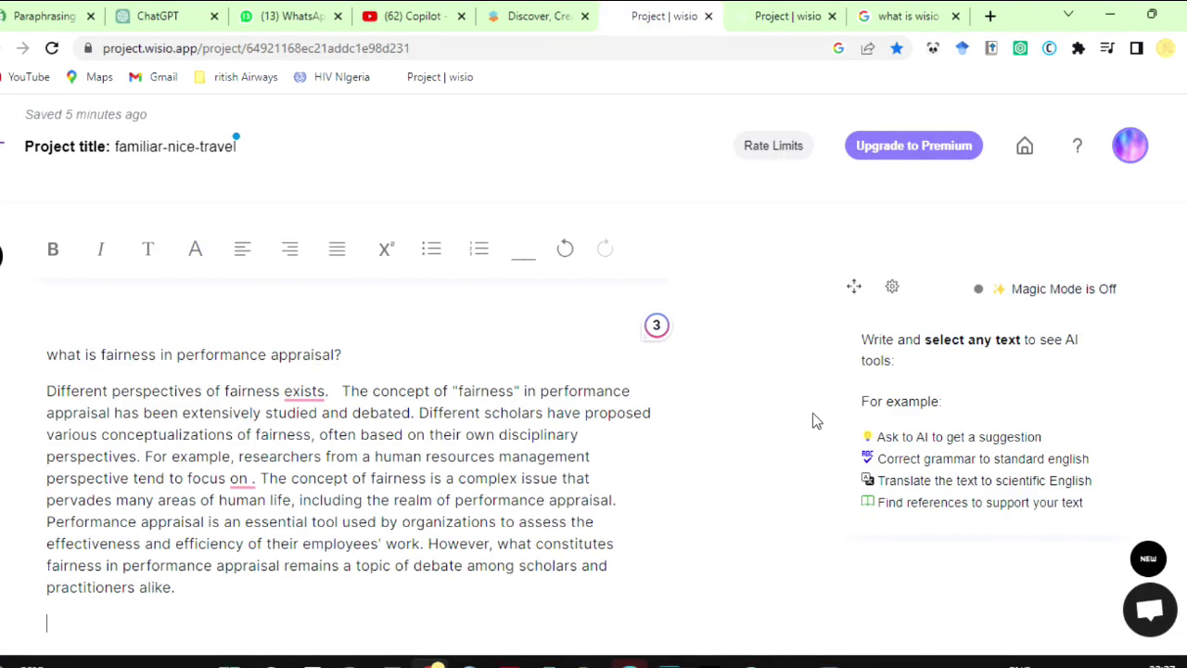
Get AI suggestions for the opening question and copy the one starting "Fairness in performance appraisal is the act of judging" below the existing text.
{"action": "left_click_drag", "start_coordinate": [46, 356], "coordinate": [732, 374]}
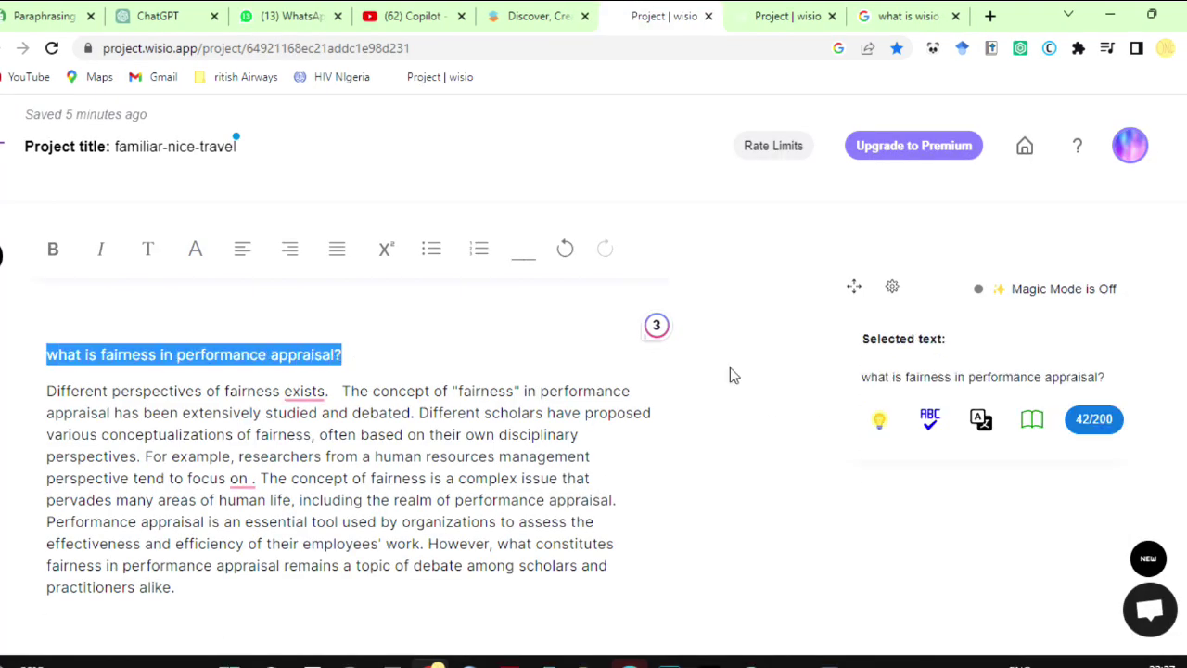
{"action": "left_click", "coordinate": [878, 422]}
{"action": "scroll", "coordinate": [940, 556], "scroll_direction": "down", "scroll_amount": 3}
{"action": "left_click", "coordinate": [940, 572]}
{"action": "left_click", "coordinate": [191, 591]}
{"action": "type", "text": "Fairness in performance appraisal is the act of judging someone's work fairly, without bias or prejudice. It is important to be fair in performance appraisal because it ensures that employees are given an accurate assessment of their work, which can help them improve and progress in their career. There are a few ways to ensure fairness."}
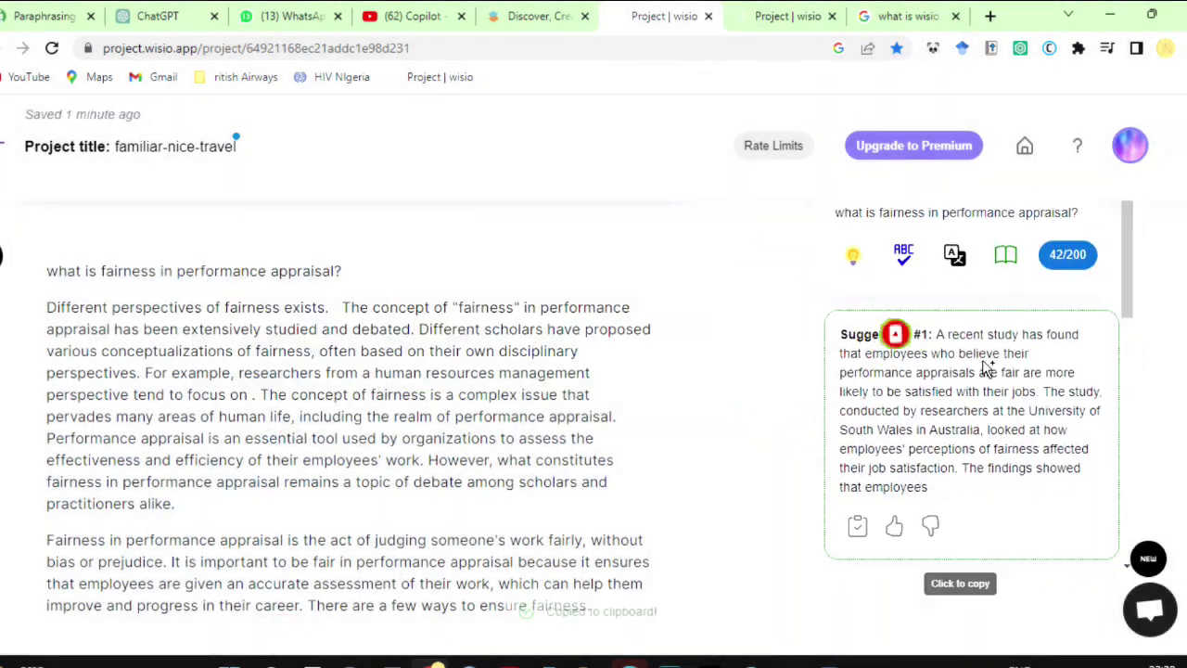
Copy Suggestion #1, about employees who believe their appraisals are fair, into the document and delete the unwanted text.
{"action": "left_click", "coordinate": [856, 525]}
{"action": "key", "text": "ctrl+v"}
{"action": "left_click", "coordinate": [621, 461]}
{"action": "key", "text": "Delete"}
{"action": "left_click_drag", "start_coordinate": [418, 498], "coordinate": [47, 511]}
{"action": "key", "text": "Delete"}
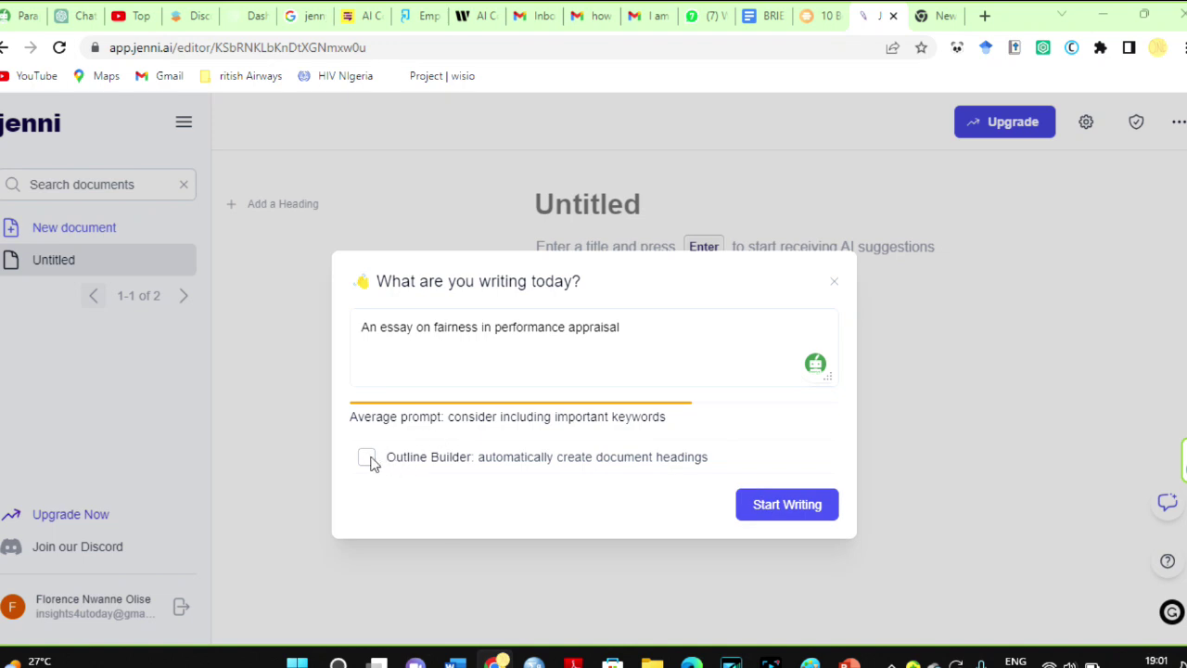
In Jenni, start "An essay on fairness in performance appraisal" with Outline Builder enabled, and accept the first two AI suggestions under the overview heading.
{"action": "left_click", "coordinate": [366, 458]}
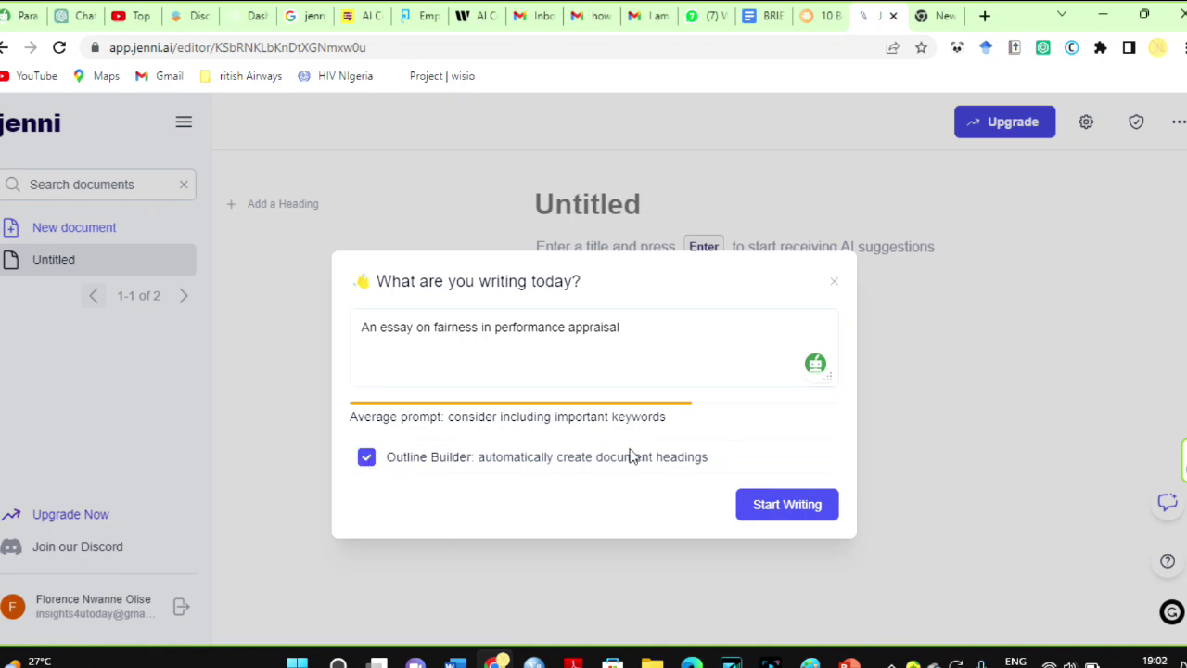
{"action": "left_click", "coordinate": [784, 504]}
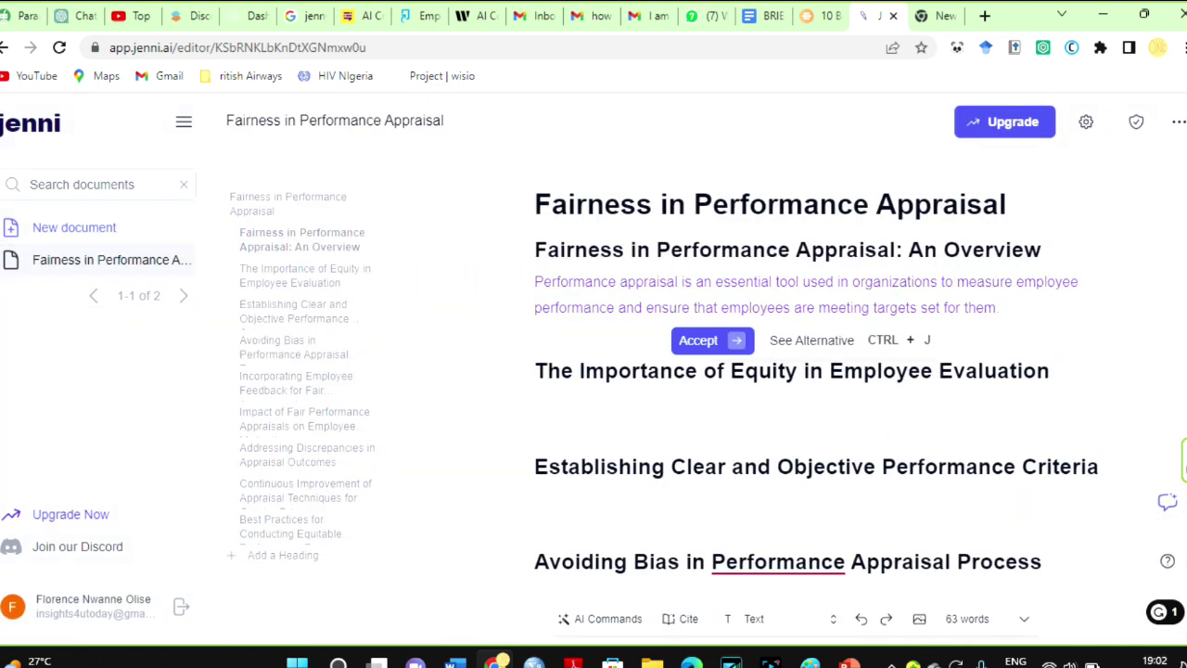
{"action": "left_click", "coordinate": [716, 339]}
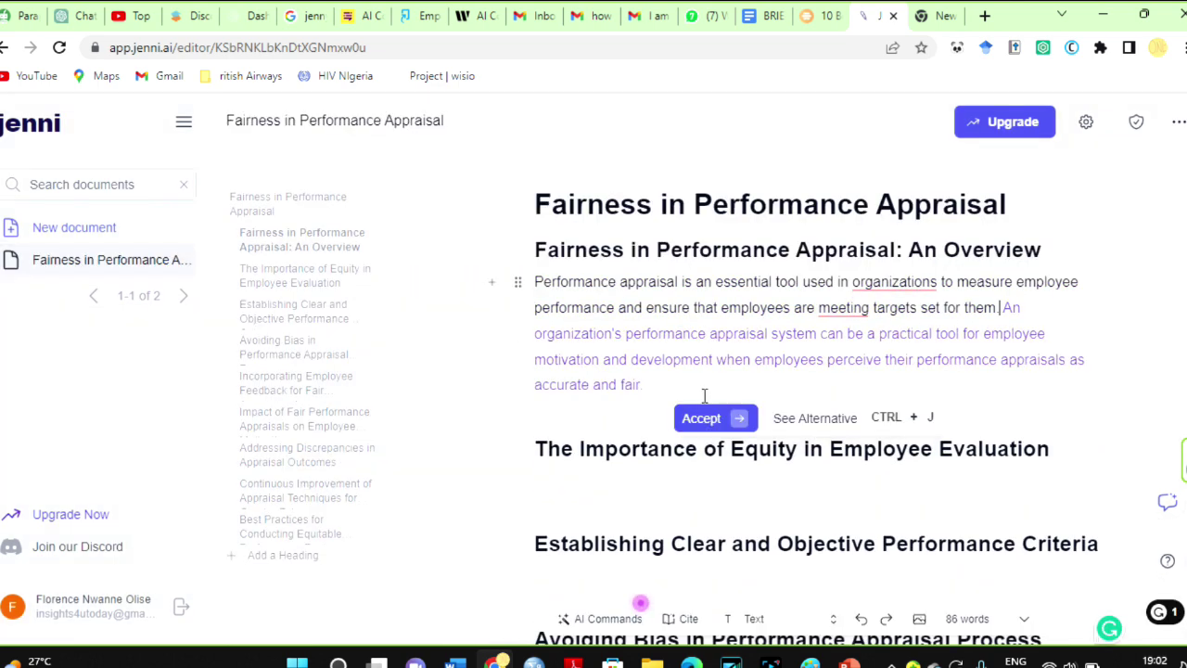
{"action": "left_click", "coordinate": [705, 416]}
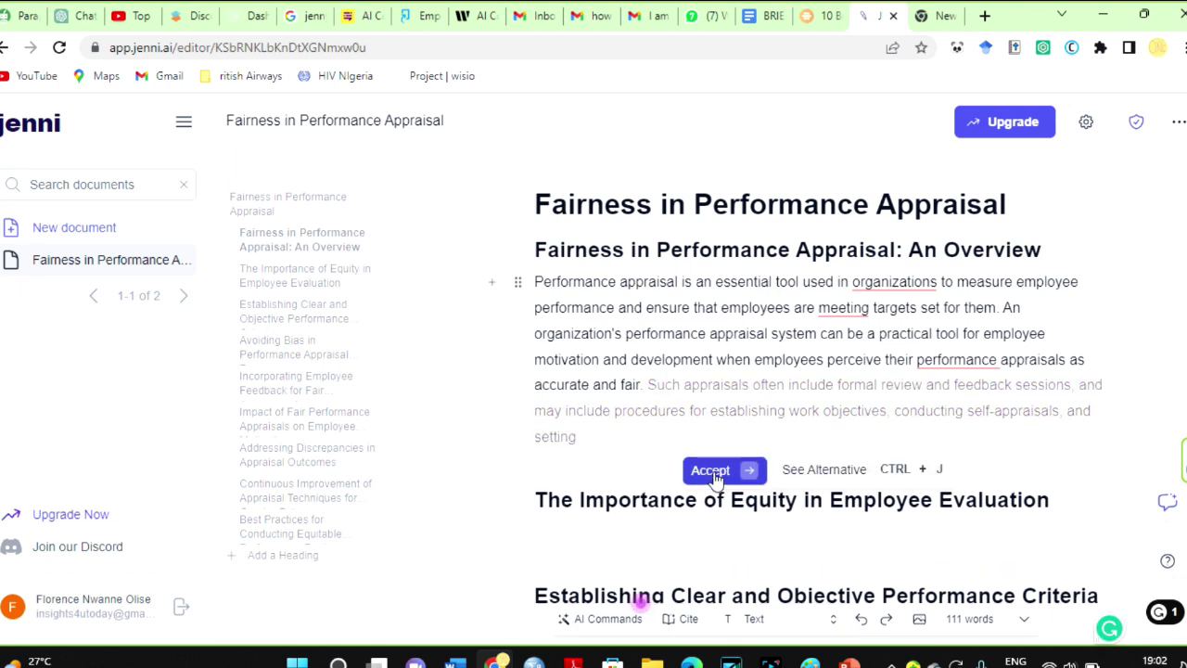
Accept the AI suggestions extending the overview paragraph through the sentence on fairness impacting employee motivation and commitment.
{"action": "left_click", "coordinate": [708, 469]}
{"action": "left_click", "coordinate": [631, 469]}
{"action": "left_click", "coordinate": [565, 469]}
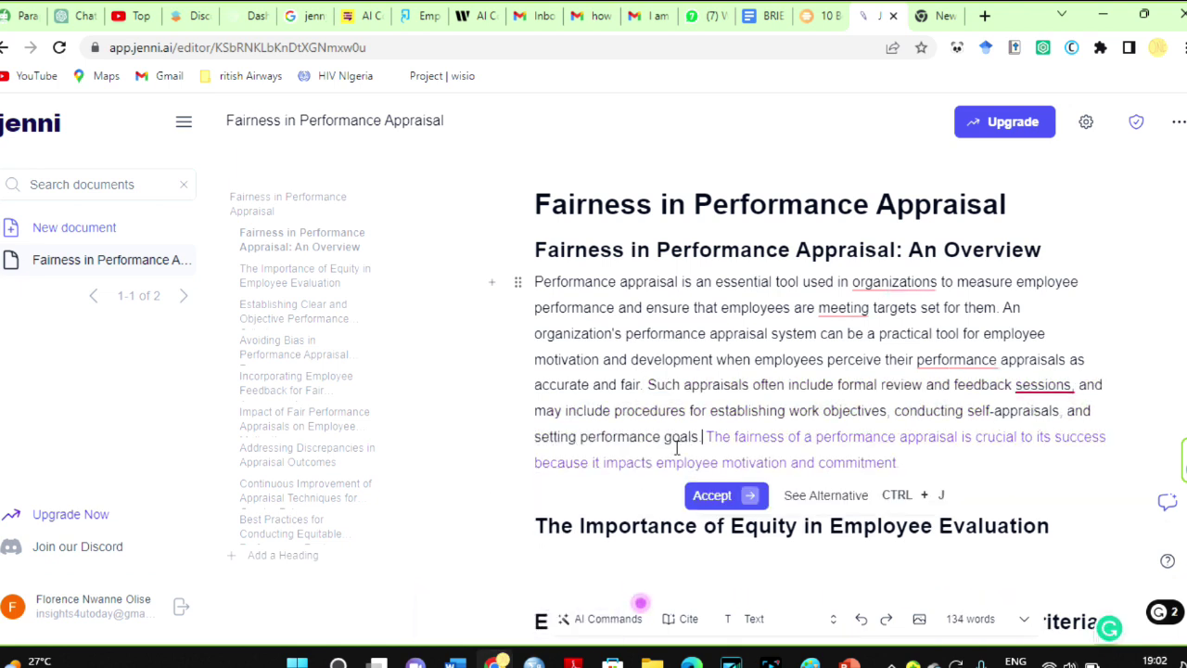
{"action": "left_click", "coordinate": [705, 493]}
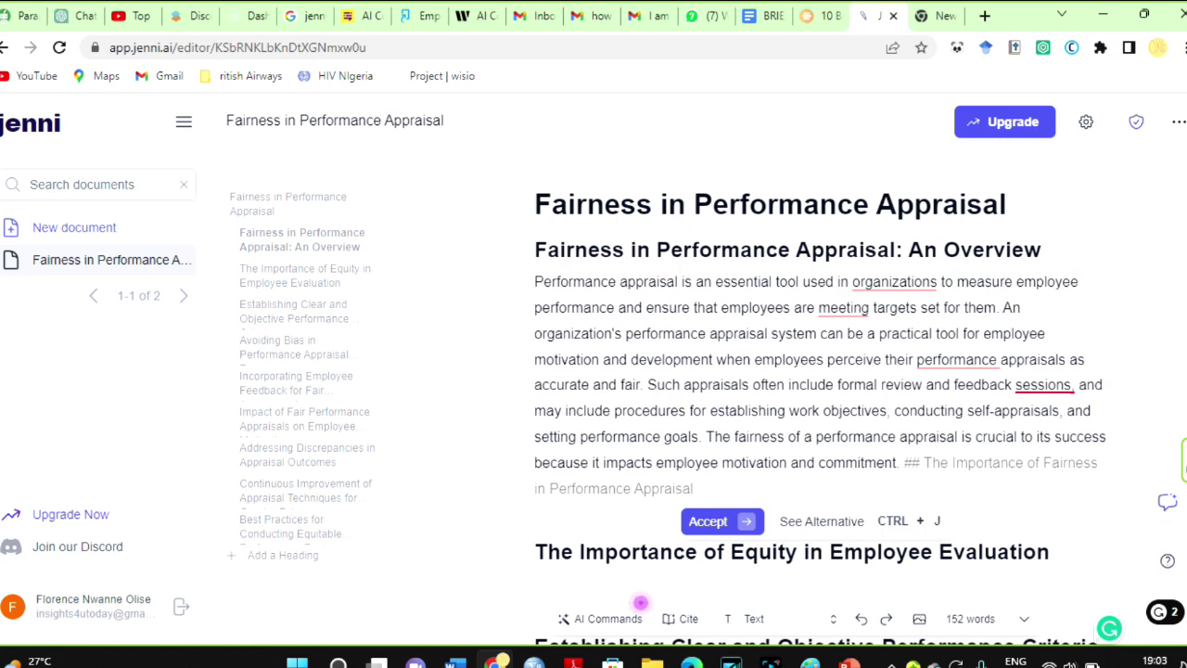
Request an alternative to the suggested heading and accept the AI text on employee satisfaction and the role of a fair appraisal system.
{"action": "key", "text": "ctrl+j"}
{"action": "key", "text": "Right"}
{"action": "scroll", "coordinate": [692, 320], "scroll_direction": "down", "scroll_amount": 3}
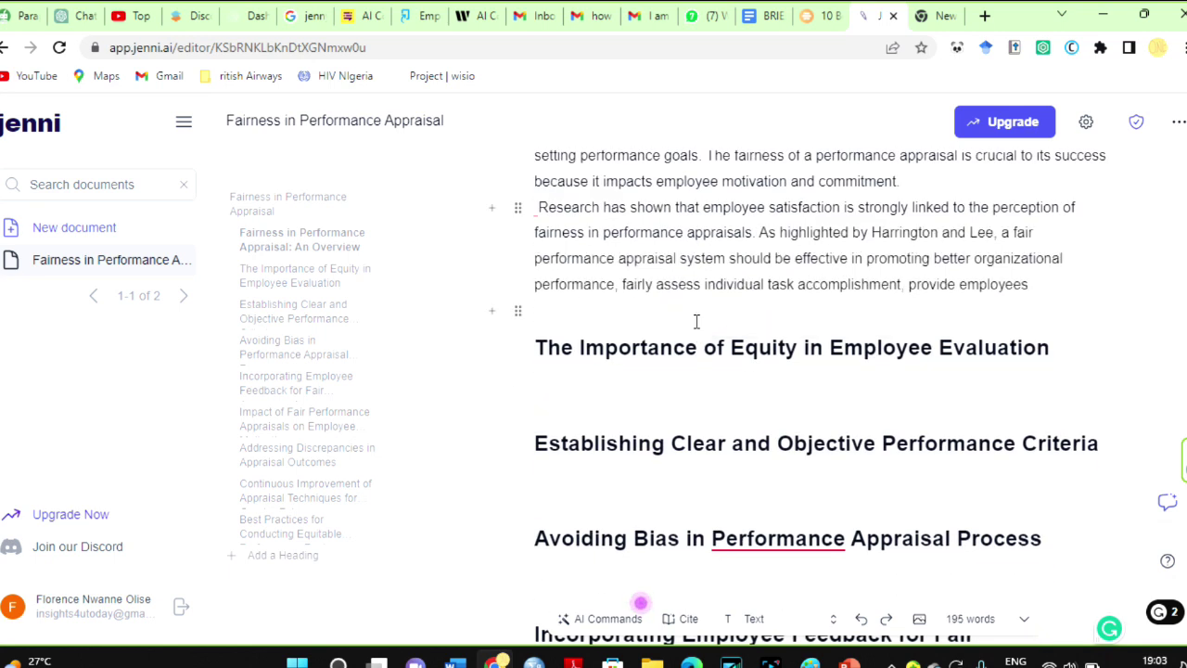
{"action": "left_click", "coordinate": [694, 460]}
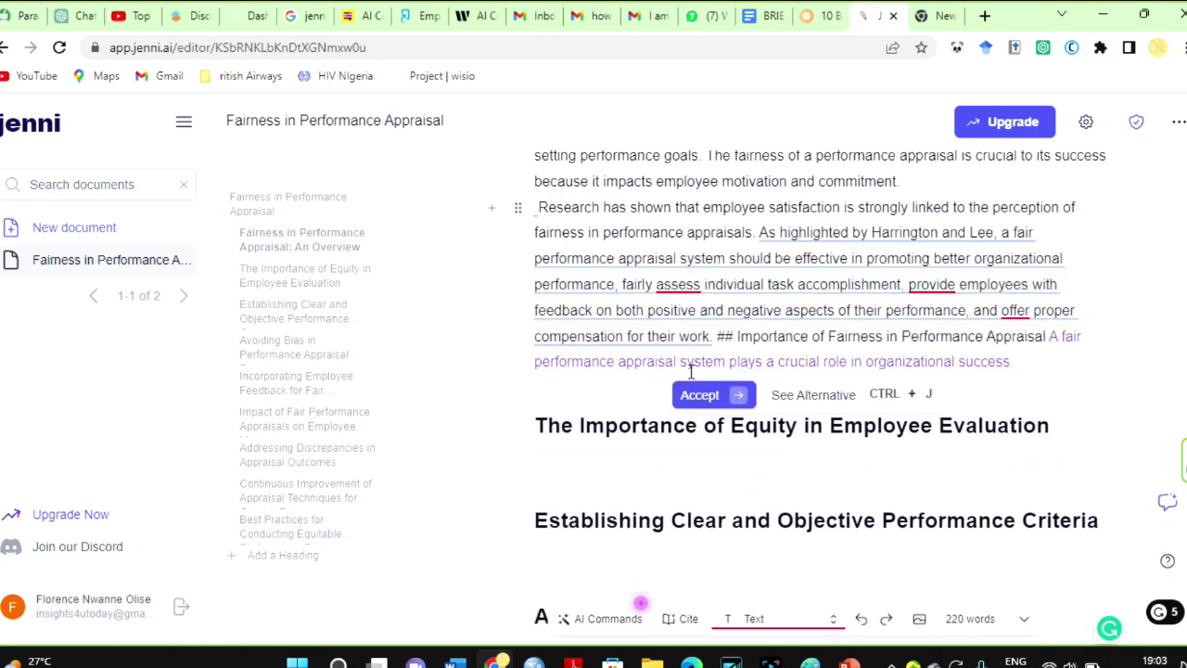
{"action": "left_click", "coordinate": [695, 394]}
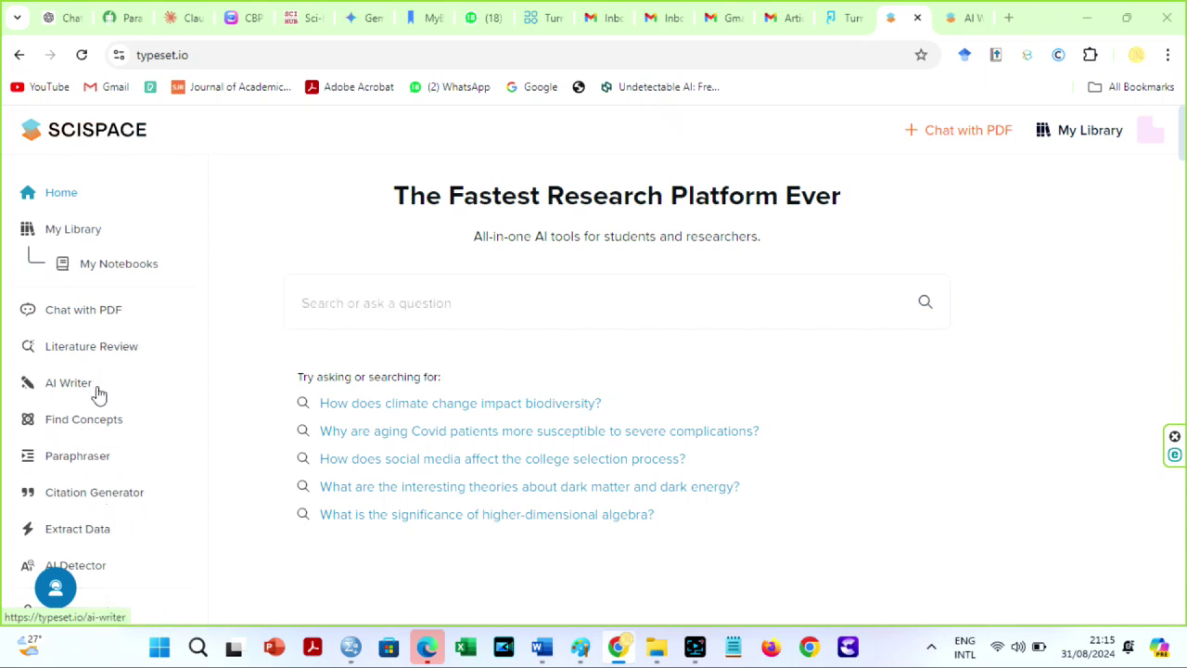
In SciSpace, search the literature for "how to airlines manage their waste" and review the answer.
{"action": "left_click", "coordinate": [399, 312]}
{"action": "type", "text": "how to airlines manage their waste"}
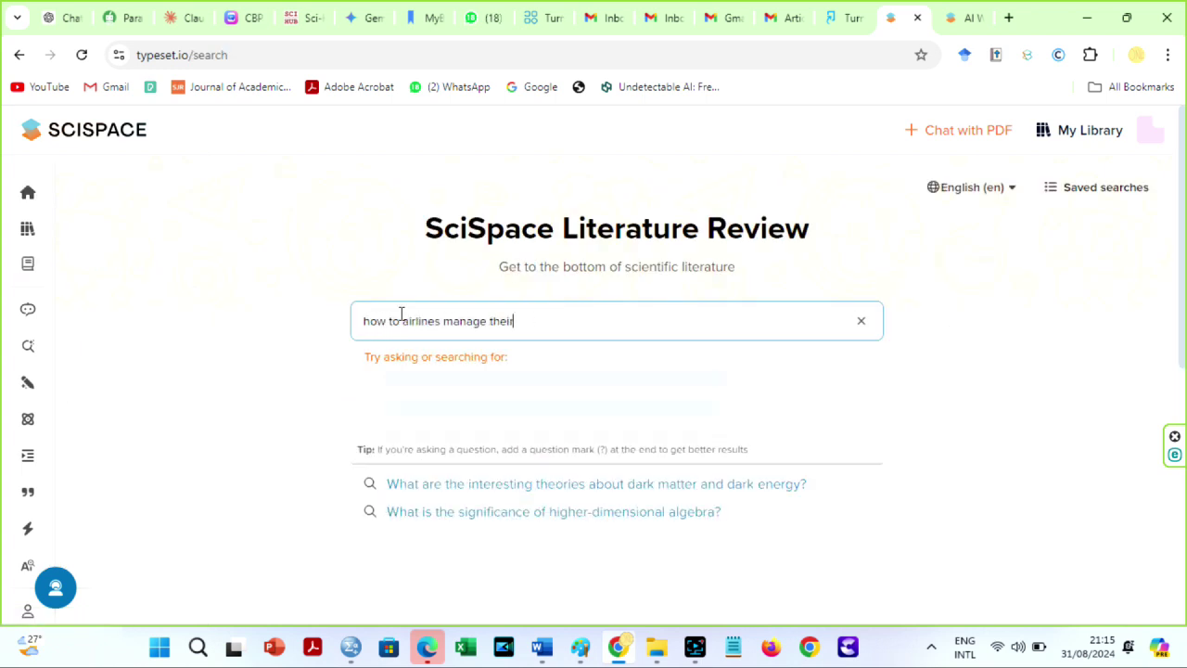
{"action": "key", "text": "Return"}
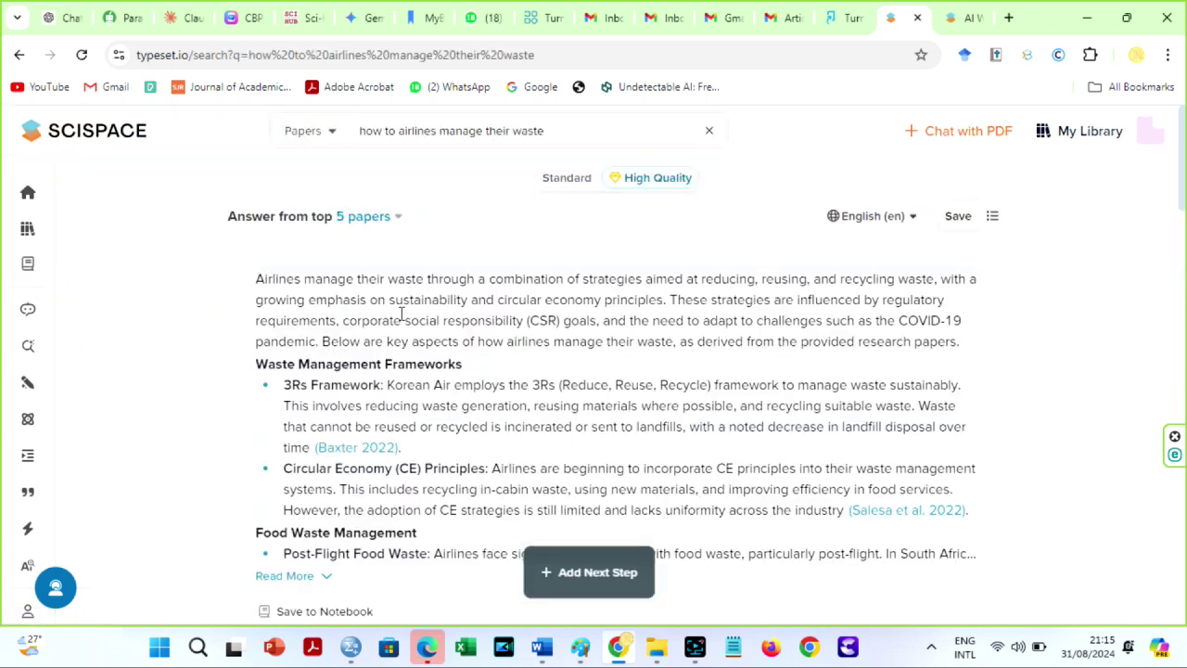
{"action": "left_click", "coordinate": [325, 477]}
{"action": "scroll", "coordinate": [686, 366], "scroll_direction": "down", "scroll_amount": 5}
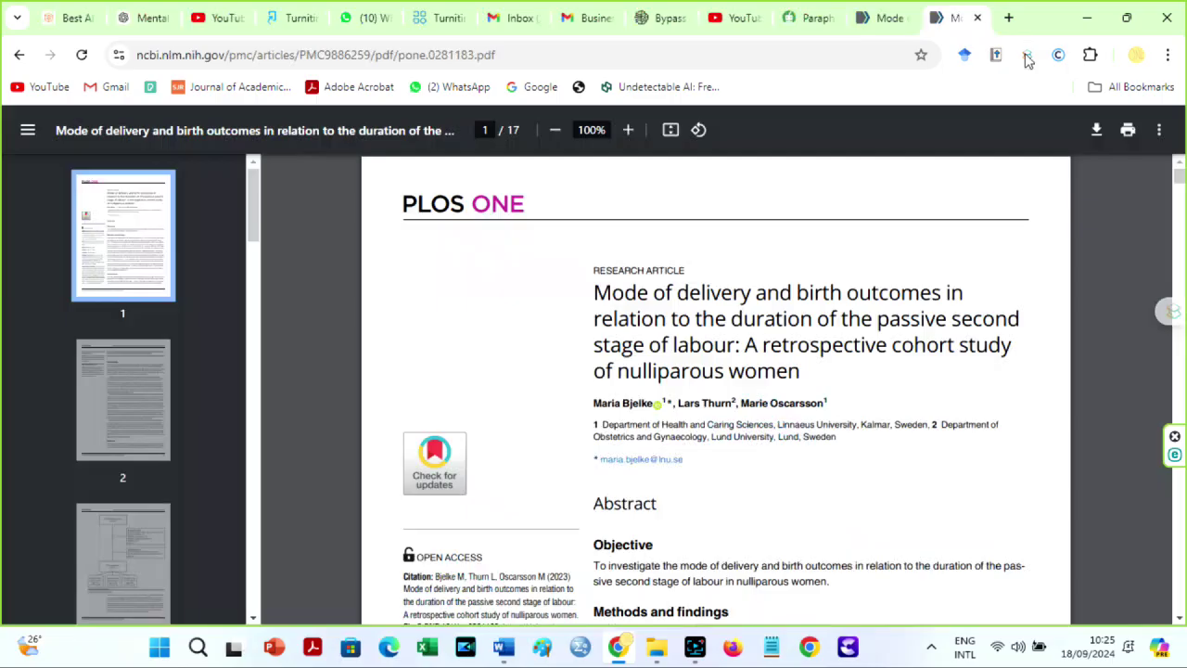
Open the mode-of-delivery PDF in the SciSpace extension, ask what the main argument of the study is, and read the answer.
{"action": "left_click", "coordinate": [1027, 56]}
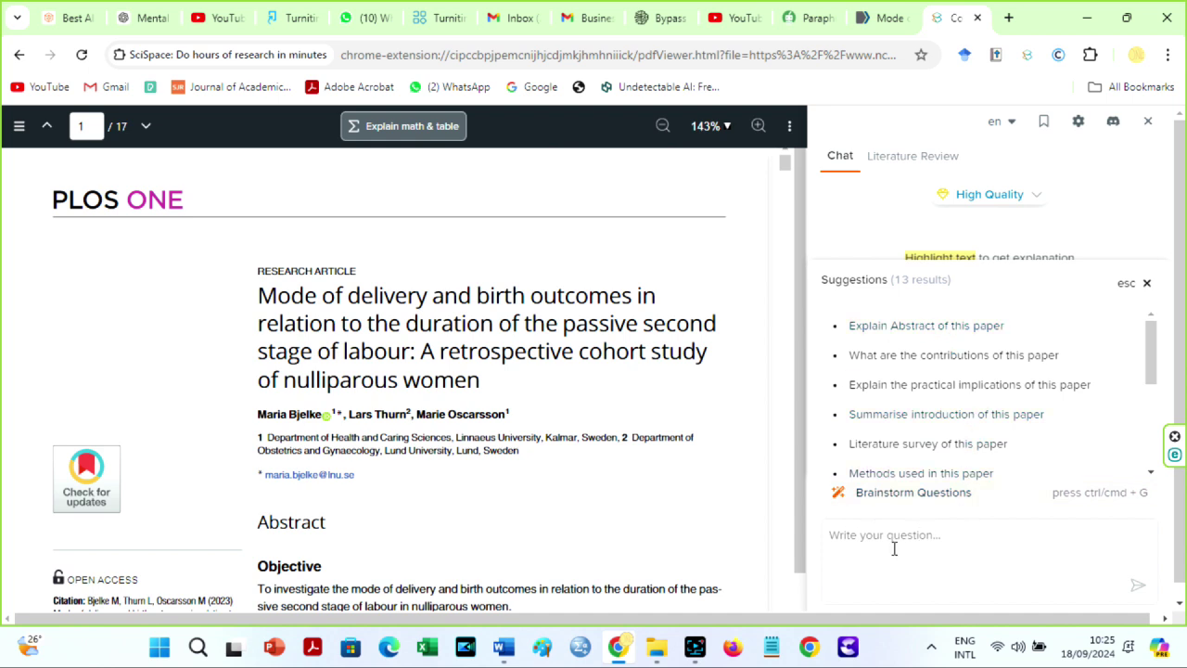
{"action": "left_click", "coordinate": [892, 552]}
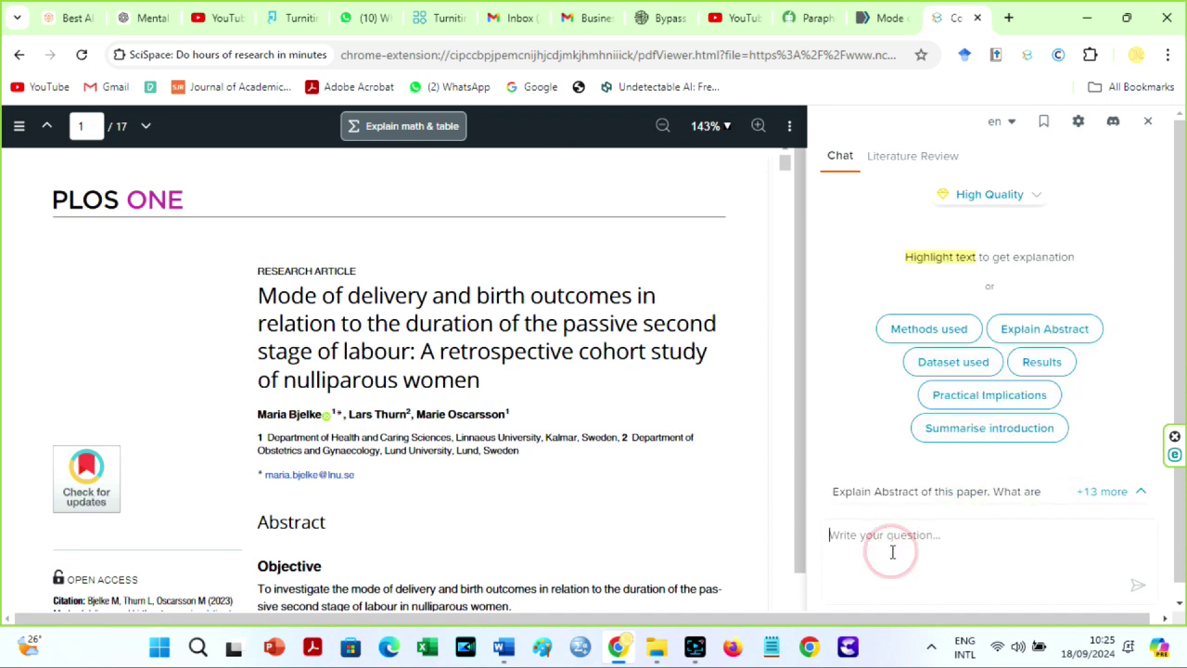
{"action": "type", "text": "what is the main arg"}
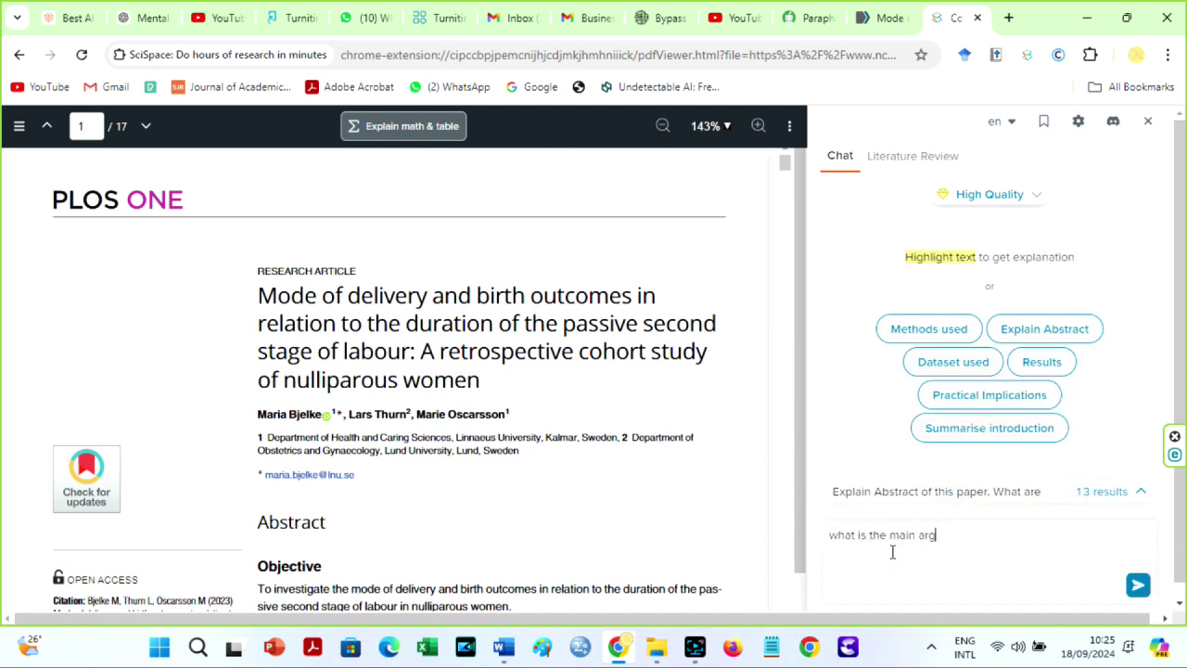
{"action": "type", "text": "tudy"}
{"action": "key", "text": "Return"}
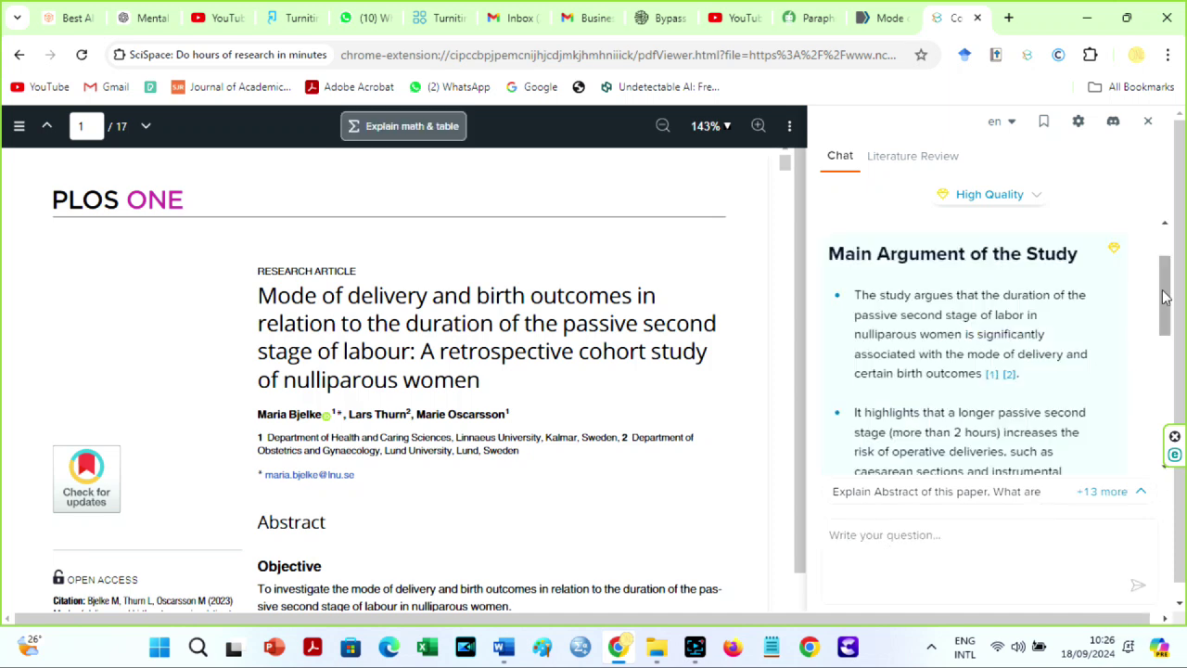
{"action": "left_click_drag", "start_coordinate": [1169, 293], "coordinate": [1166, 390]}
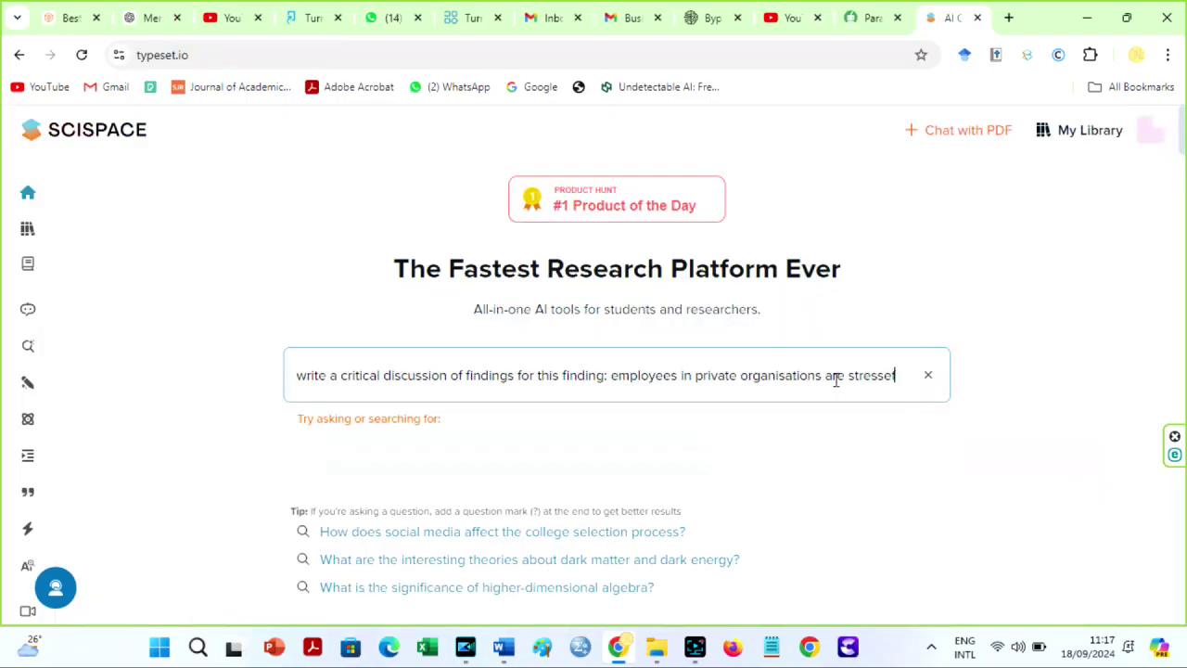
Have SciSpace write a critical discussion of the finding that employees in private organisations are stressed, and expand the full answer.
{"action": "type", "text": "d"}
{"action": "key", "text": "Return"}
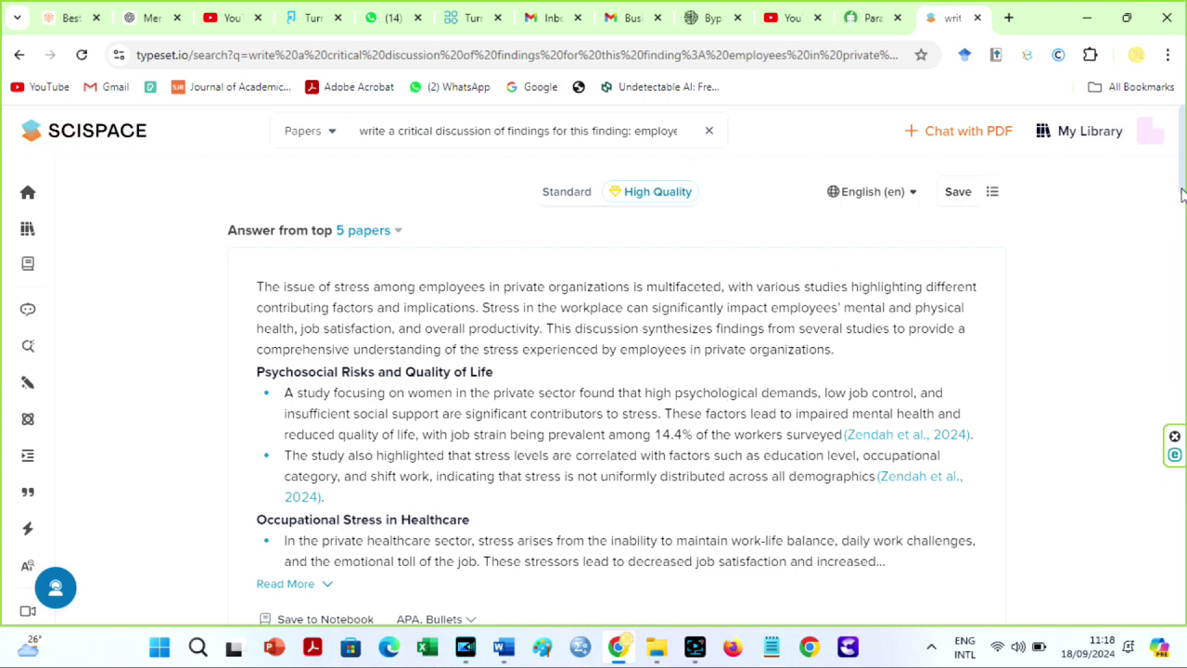
{"action": "left_click_drag", "start_coordinate": [1183, 181], "coordinate": [1184, 201]}
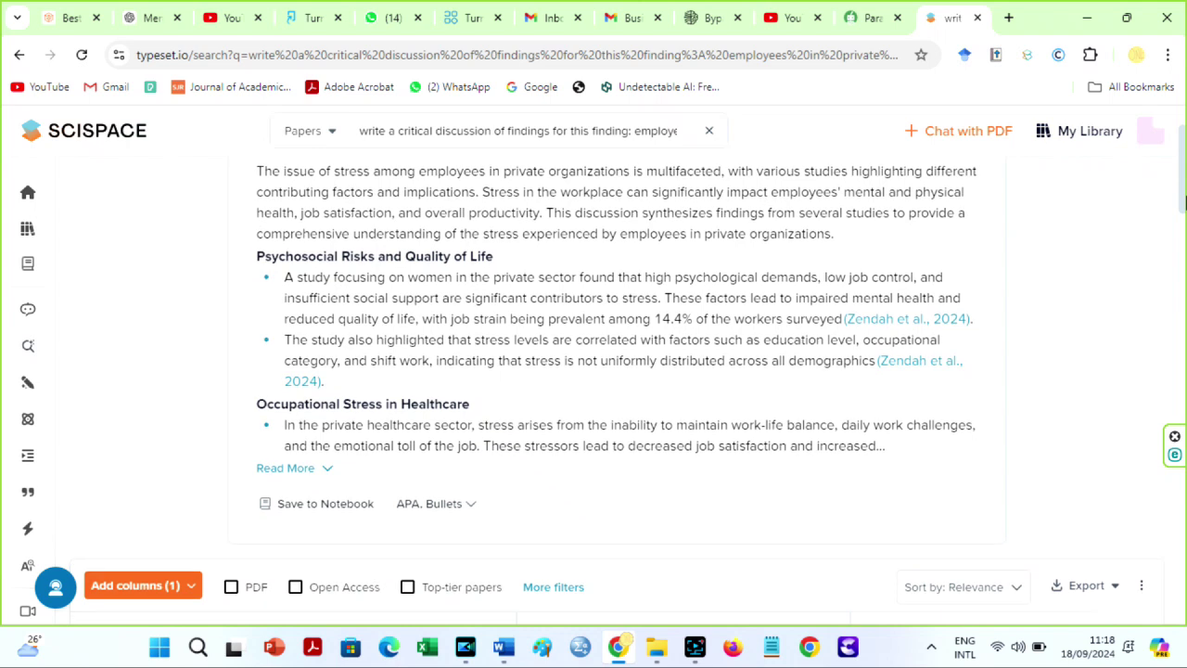
{"action": "left_click", "coordinate": [316, 479]}
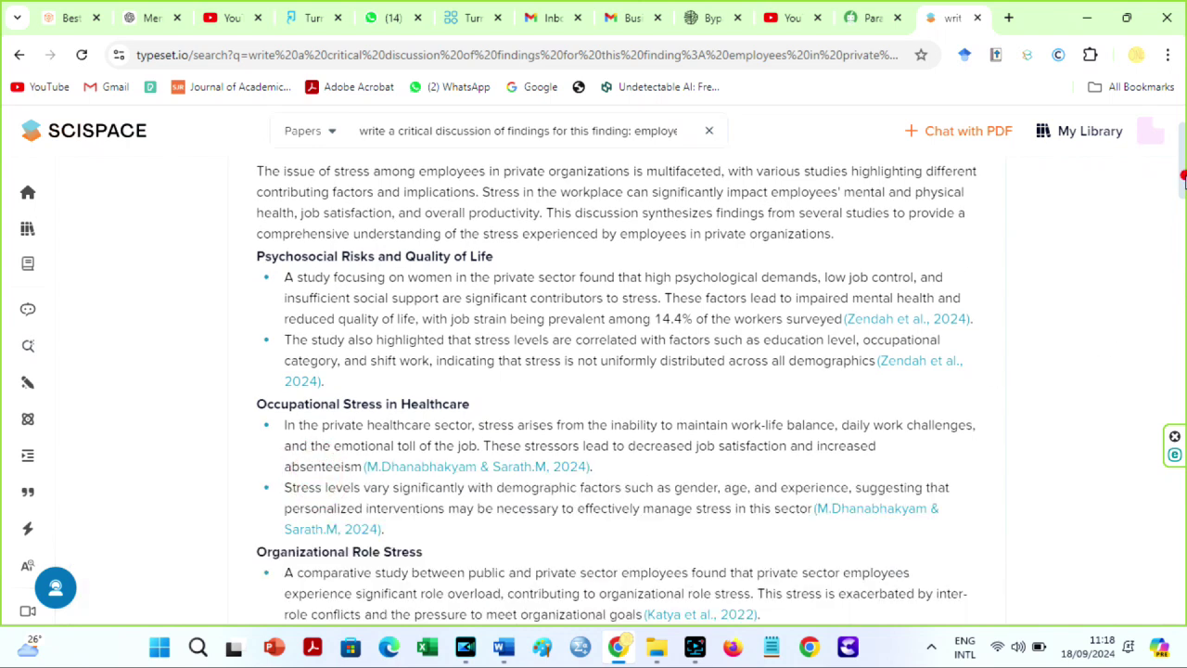
{"action": "left_click_drag", "start_coordinate": [1183, 182], "coordinate": [1183, 157]}
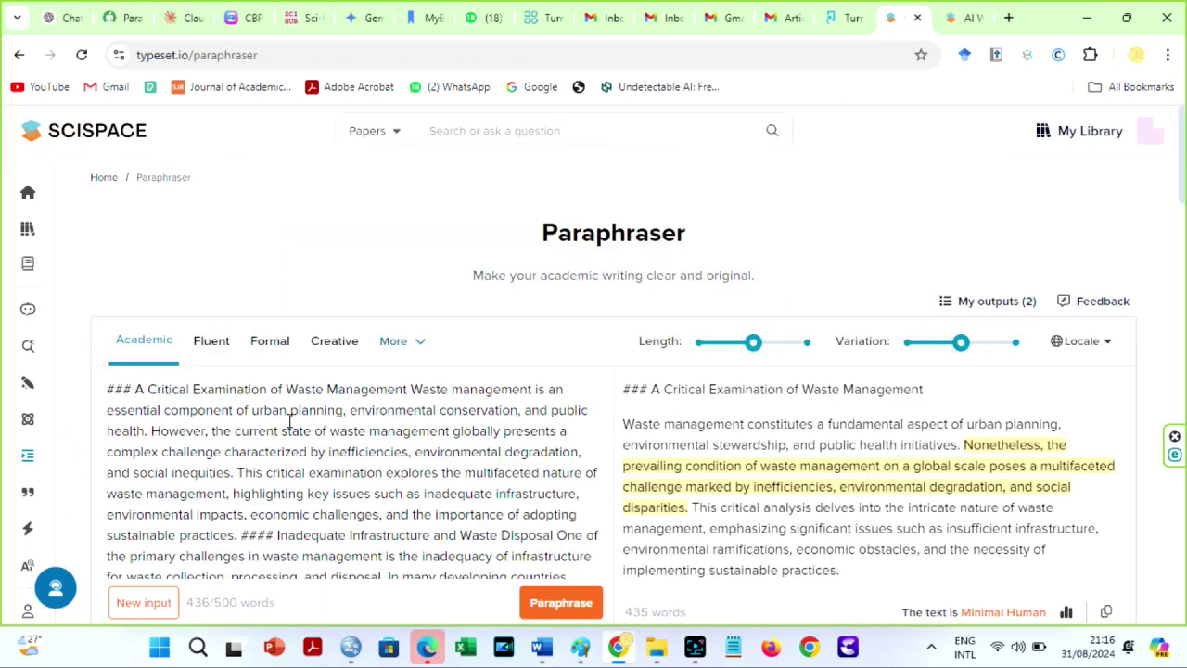
Review the paraphrased waste management text in the Paraphraser and open the AI Detector.
{"action": "scroll", "coordinate": [950, 394], "scroll_direction": "down", "scroll_amount": 3}
{"action": "mouse_move", "coordinate": [10, 472]}
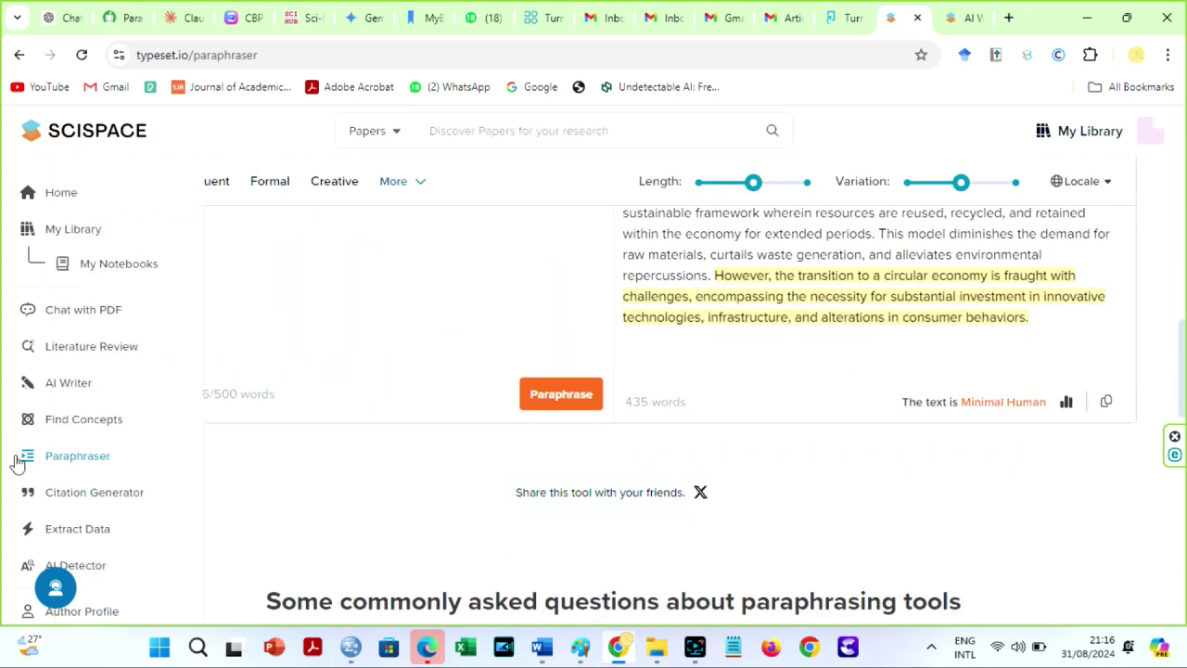
{"action": "left_click", "coordinate": [102, 567]}
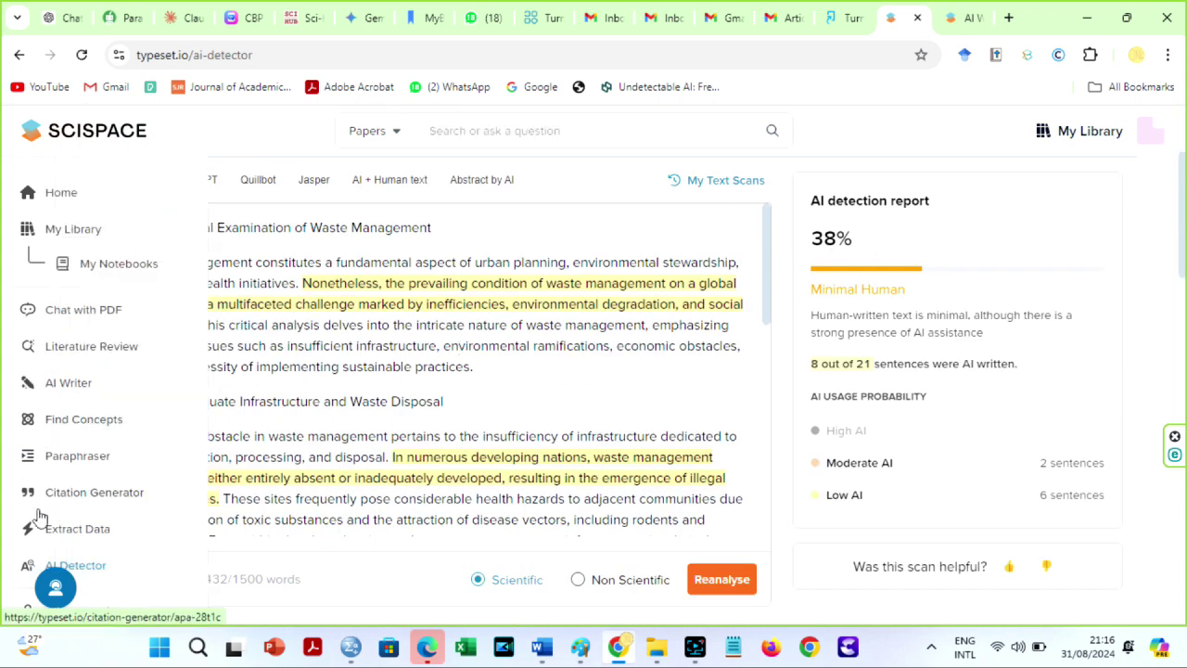
Open the Citation Generator and search its citation styles for "cite".
{"action": "left_click", "coordinate": [79, 501]}
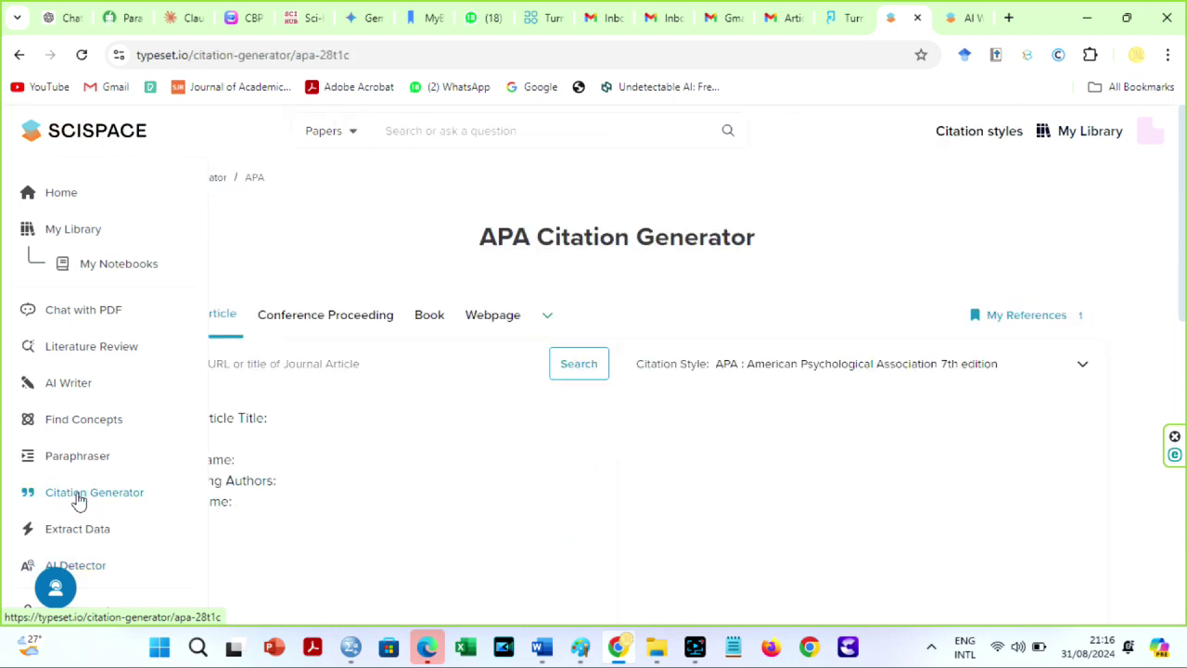
{"action": "left_click", "coordinate": [974, 367]}
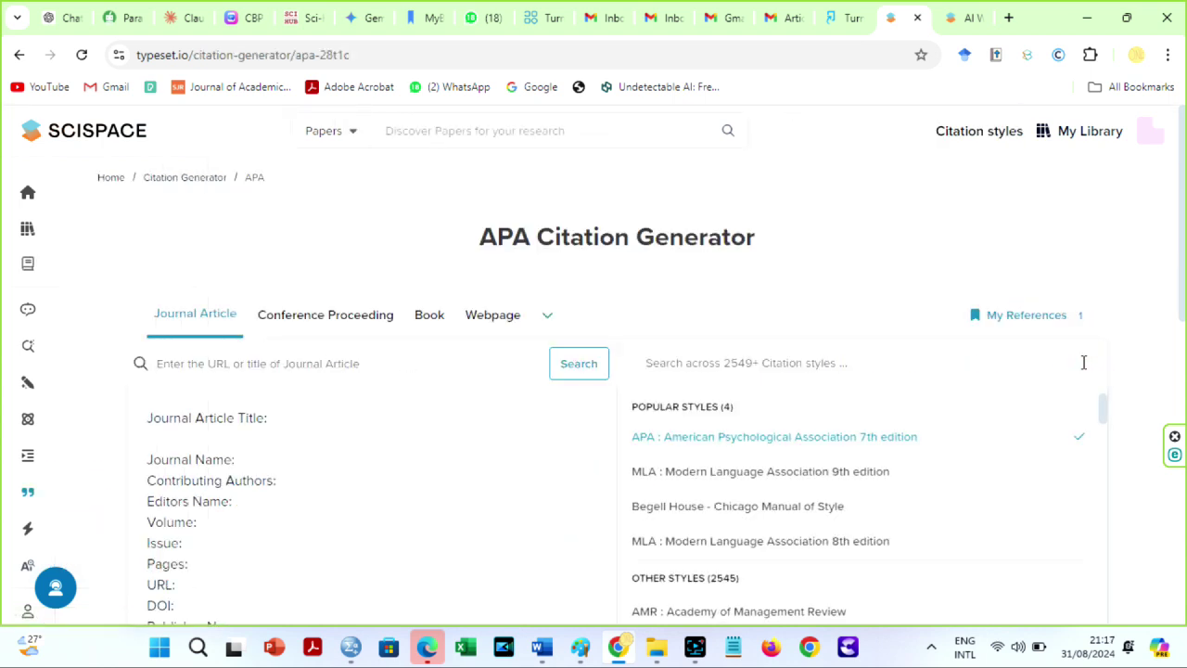
{"action": "type", "text": "cite"}
{"action": "left_click", "coordinate": [760, 415]}
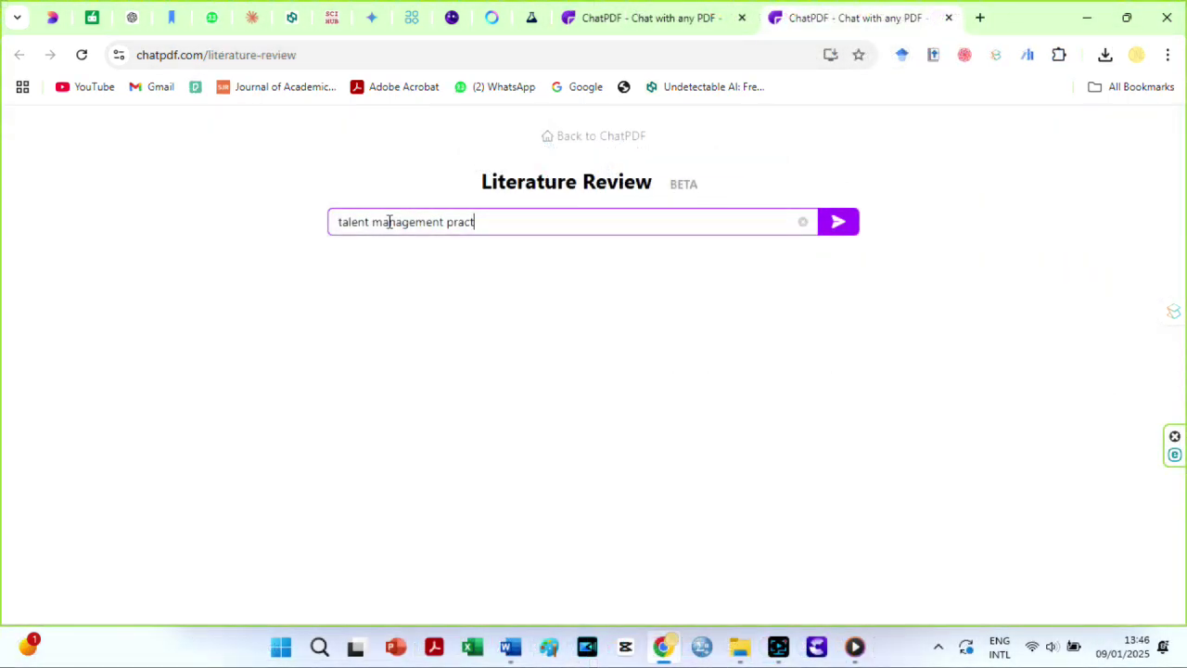
Run a ChatPDF literature review search on talent management practices.
{"action": "key", "text": "Return"}
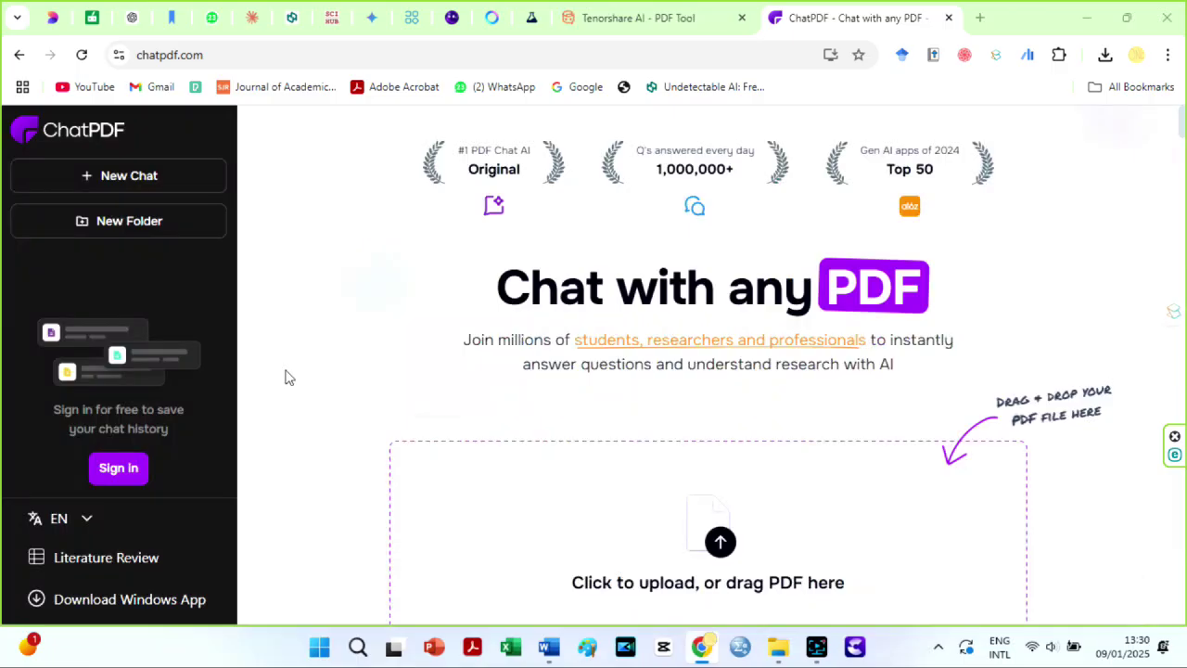
Start a new ChatPDF chat by uploading "sample PDF.pdf" from the Downloads folder.
{"action": "left_click", "coordinate": [137, 178]}
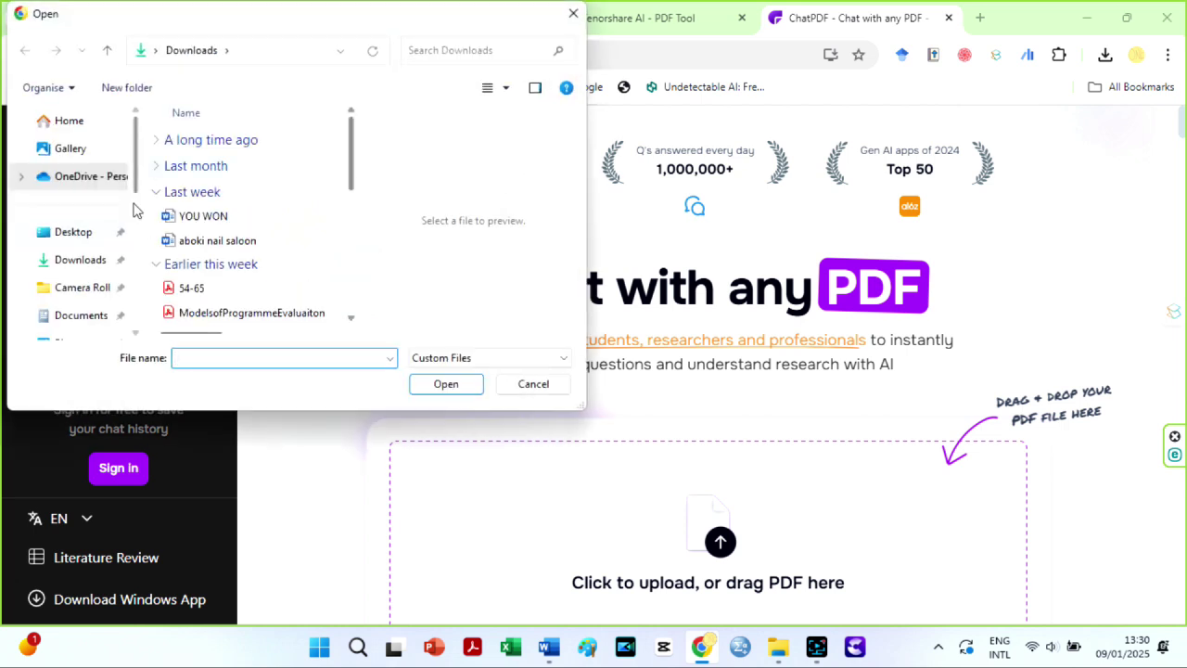
{"action": "left_click", "coordinate": [80, 260]}
{"action": "scroll", "coordinate": [278, 232], "scroll_direction": "down", "scroll_amount": 3}
{"action": "left_click", "coordinate": [223, 315]}
{"action": "left_click", "coordinate": [436, 384]}
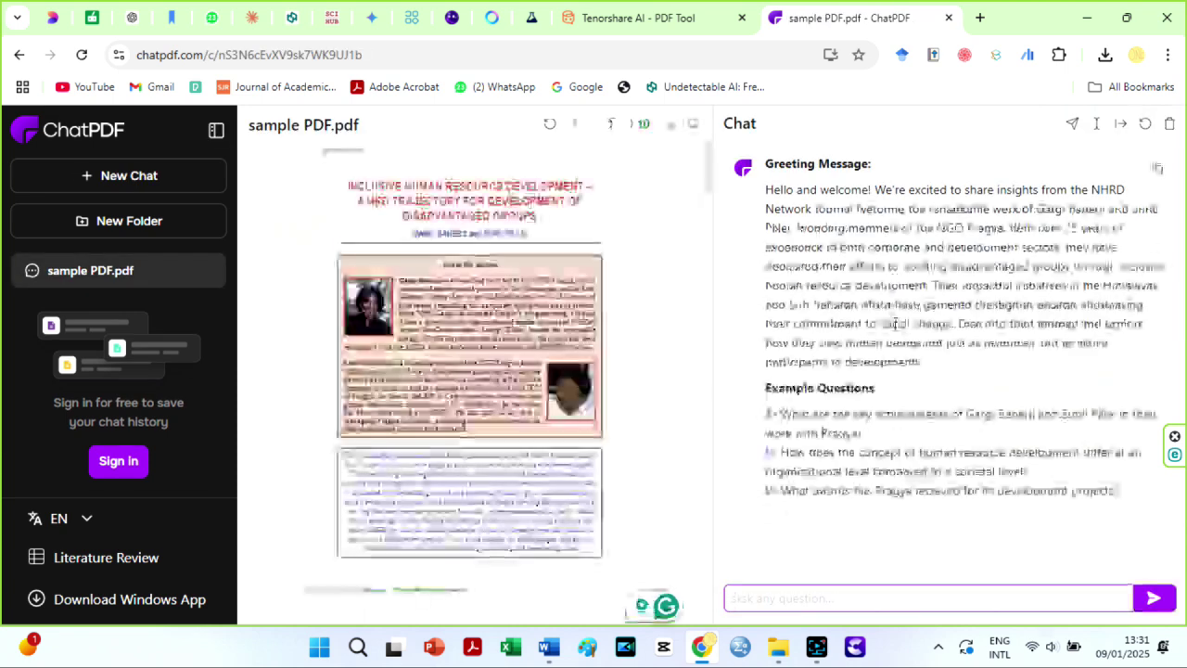
Ask the example question on the authors' key achievements with Pragya, look through the PDF pages and follow a citation in the answer.
{"action": "left_click", "coordinate": [816, 414]}
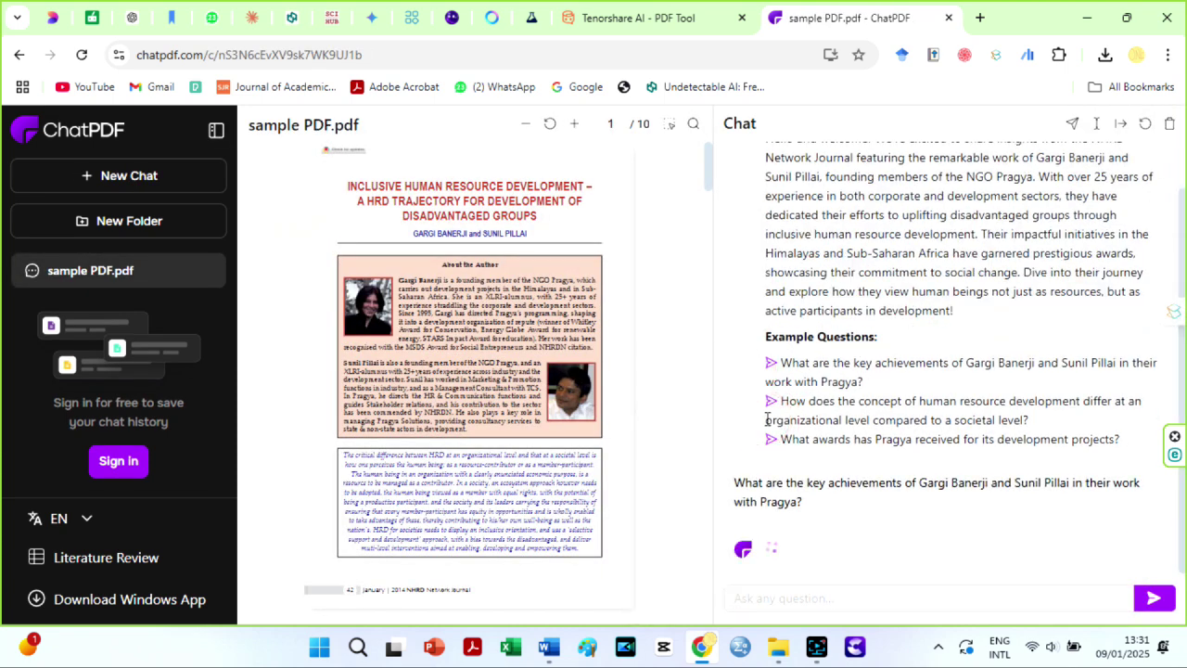
{"action": "left_click_drag", "start_coordinate": [710, 180], "coordinate": [723, 278]}
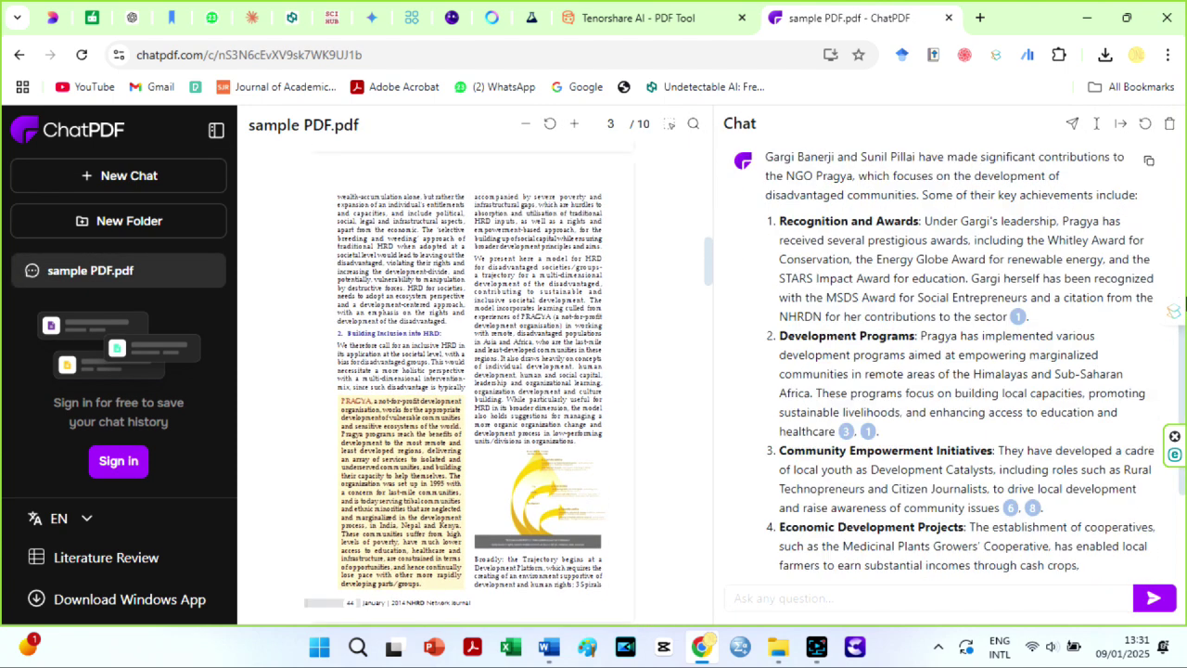
{"action": "left_click", "coordinate": [870, 421]}
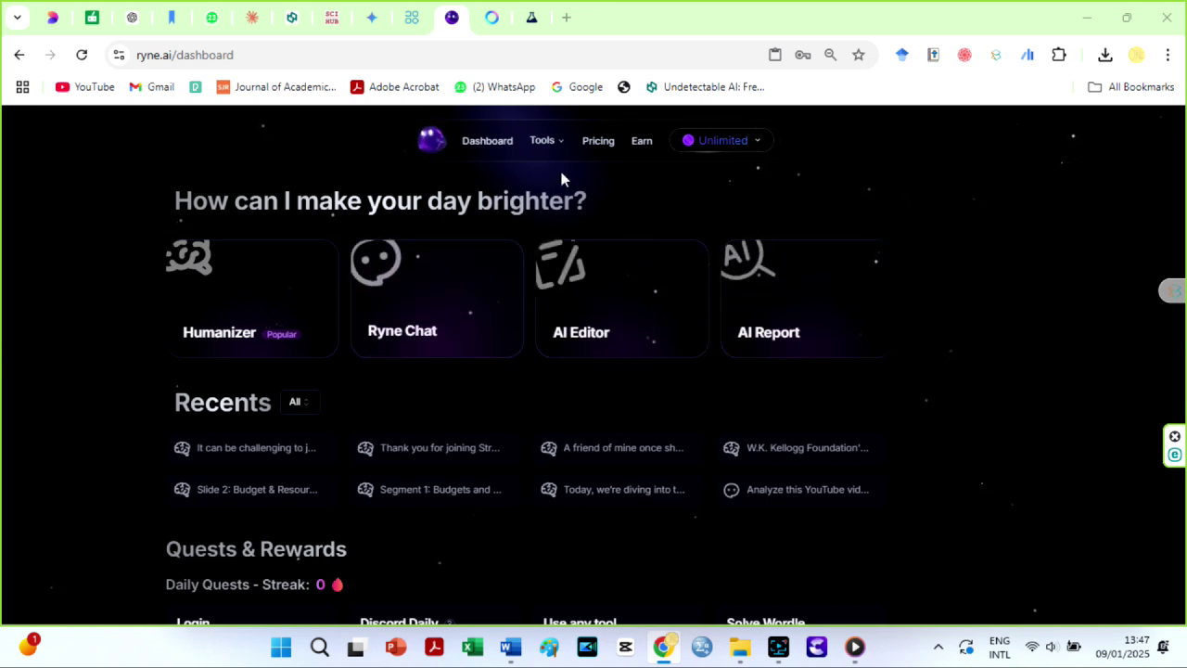
In Ryne AI, open Ryne Chat and browse the AI models available in its chat controls.
{"action": "mouse_move", "coordinate": [556, 151]}
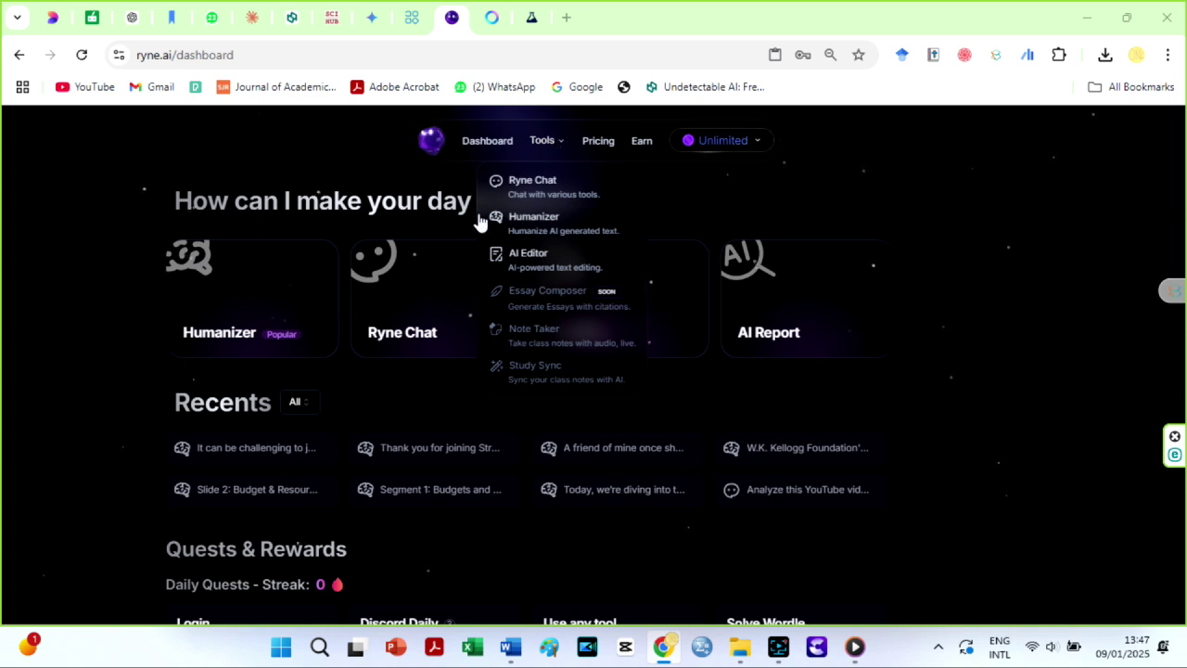
{"action": "left_click", "coordinate": [429, 323]}
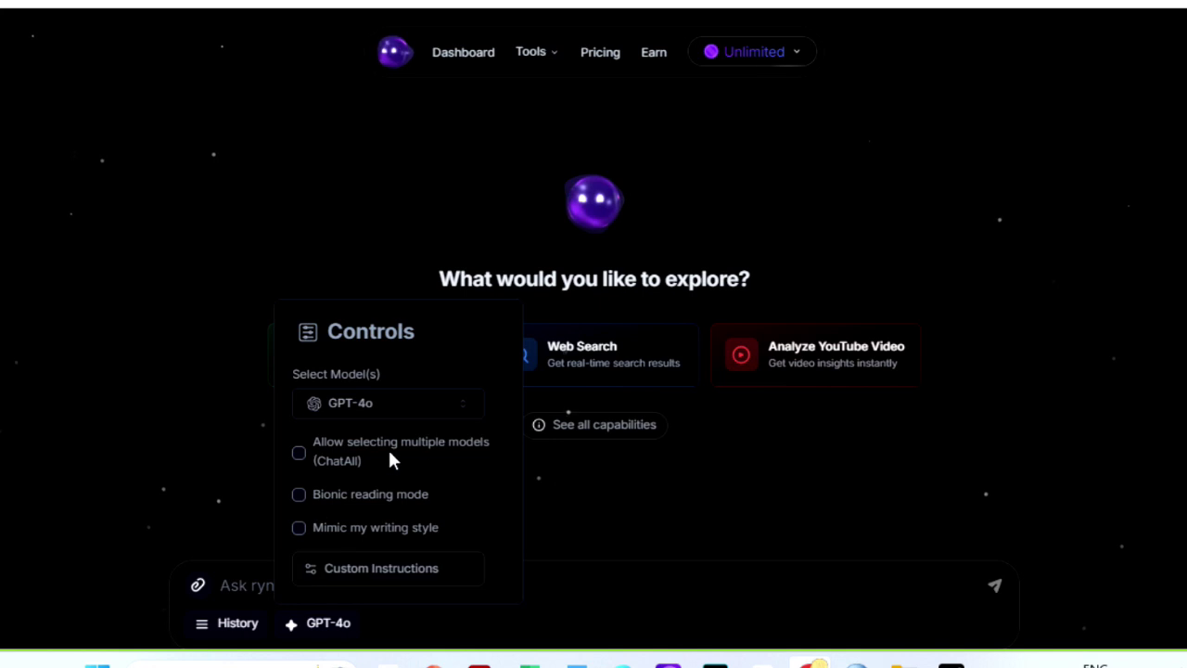
{"action": "left_click", "coordinate": [459, 415]}
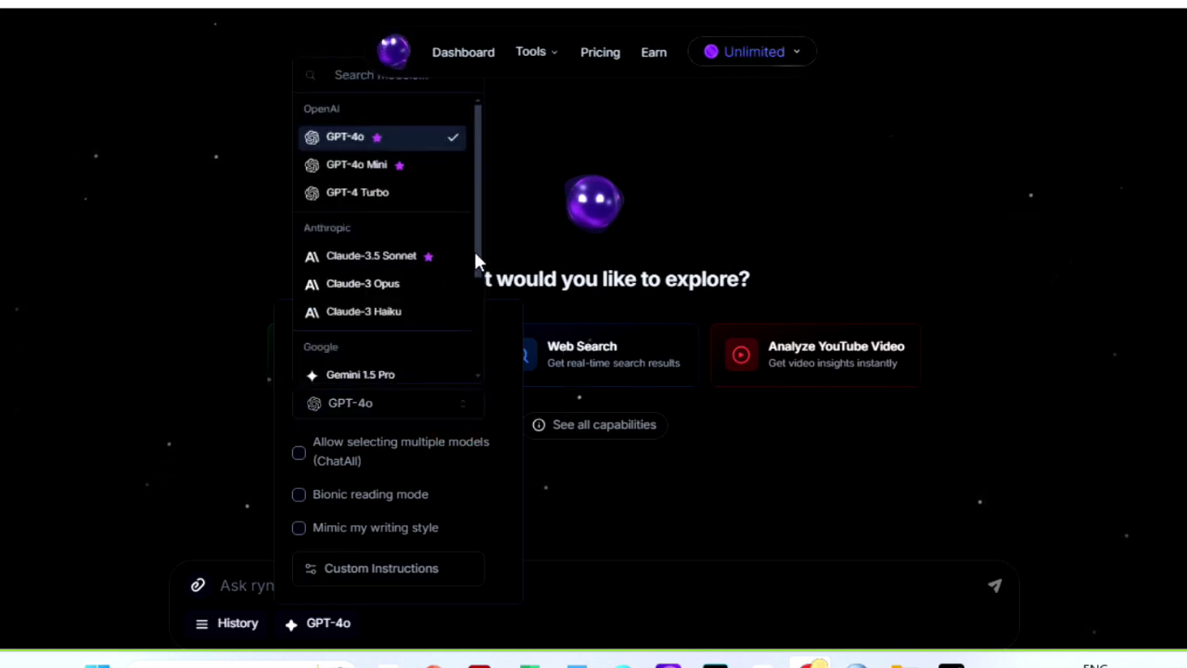
{"action": "left_click_drag", "start_coordinate": [474, 251], "coordinate": [479, 361]}
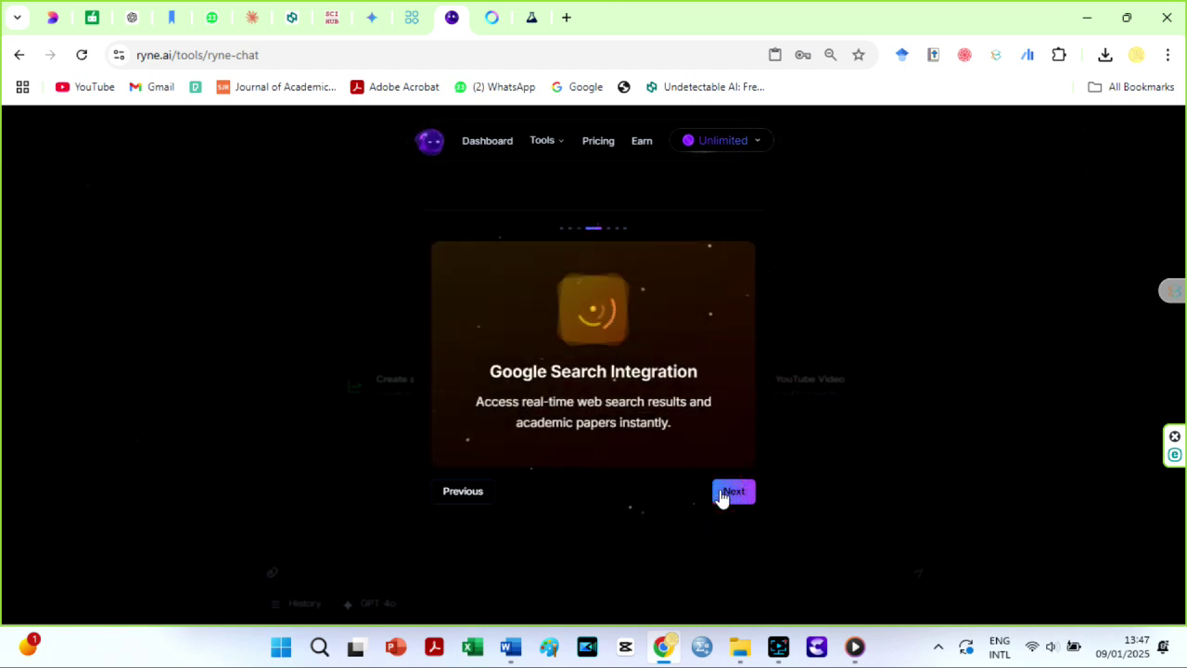
Go through the remaining Ryne Chat capability cards from Google Search Integration to Built-in Python Environment and close the tour.
{"action": "left_click", "coordinate": [723, 496]}
{"action": "left_click", "coordinate": [723, 496]}
{"action": "left_click", "coordinate": [723, 495]}
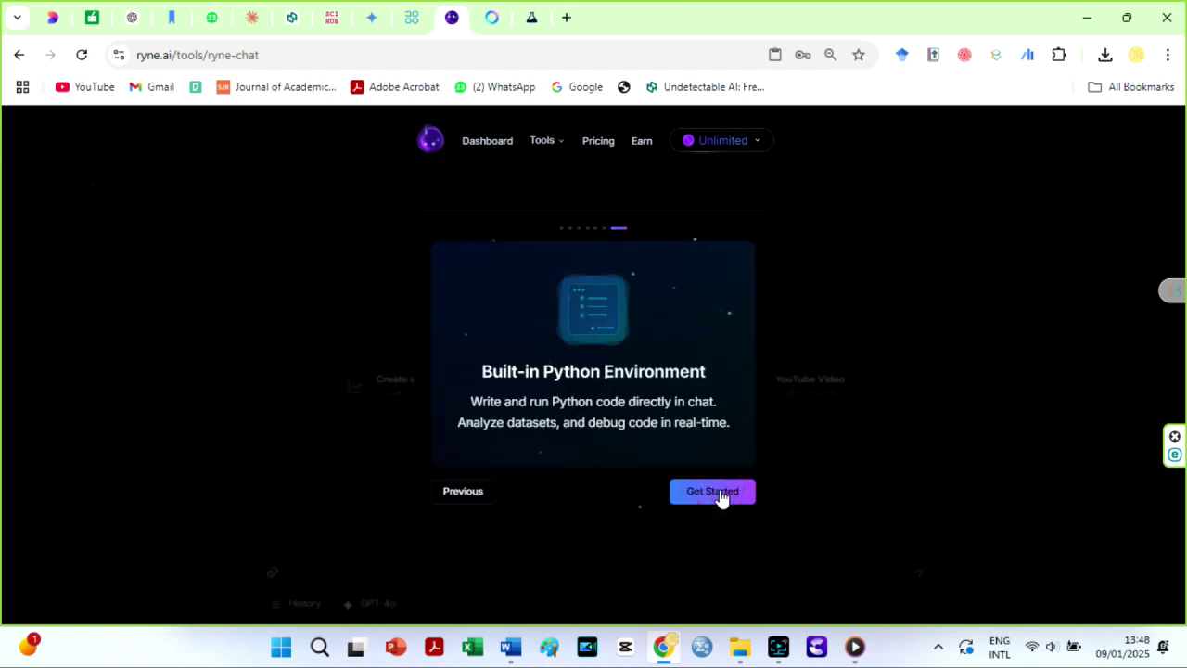
{"action": "left_click", "coordinate": [722, 495]}
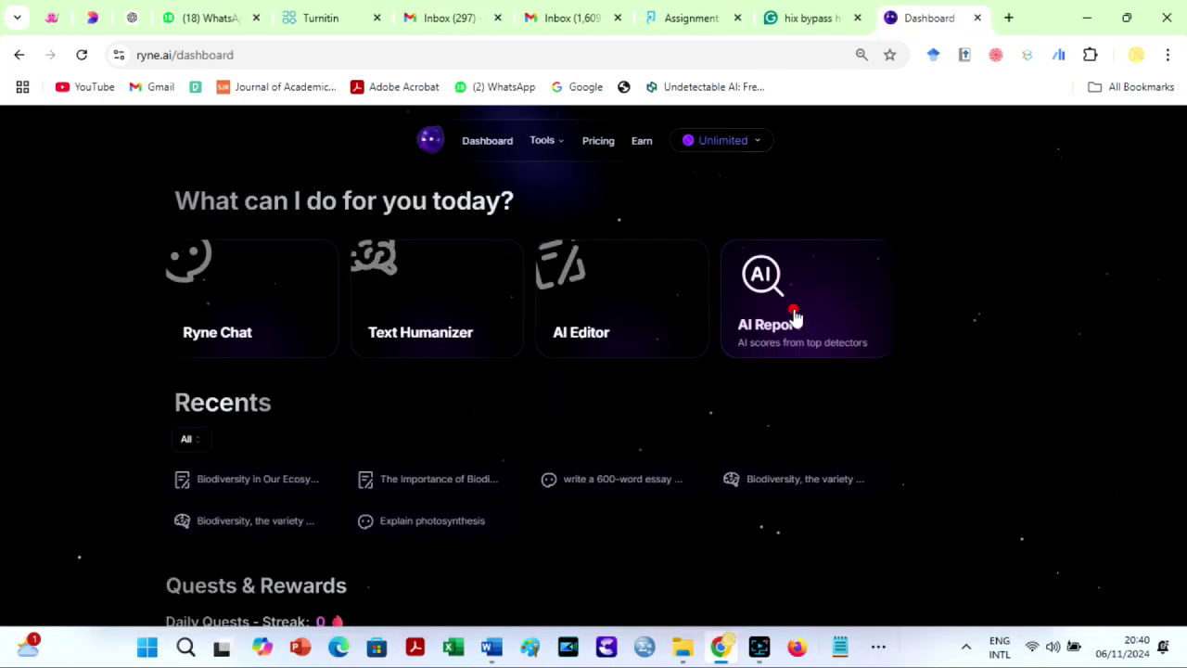
Request an AI Report by uploading "ryne ai dd.docx" to the AI Report form and submitting it.
{"action": "left_click", "coordinate": [789, 313]}
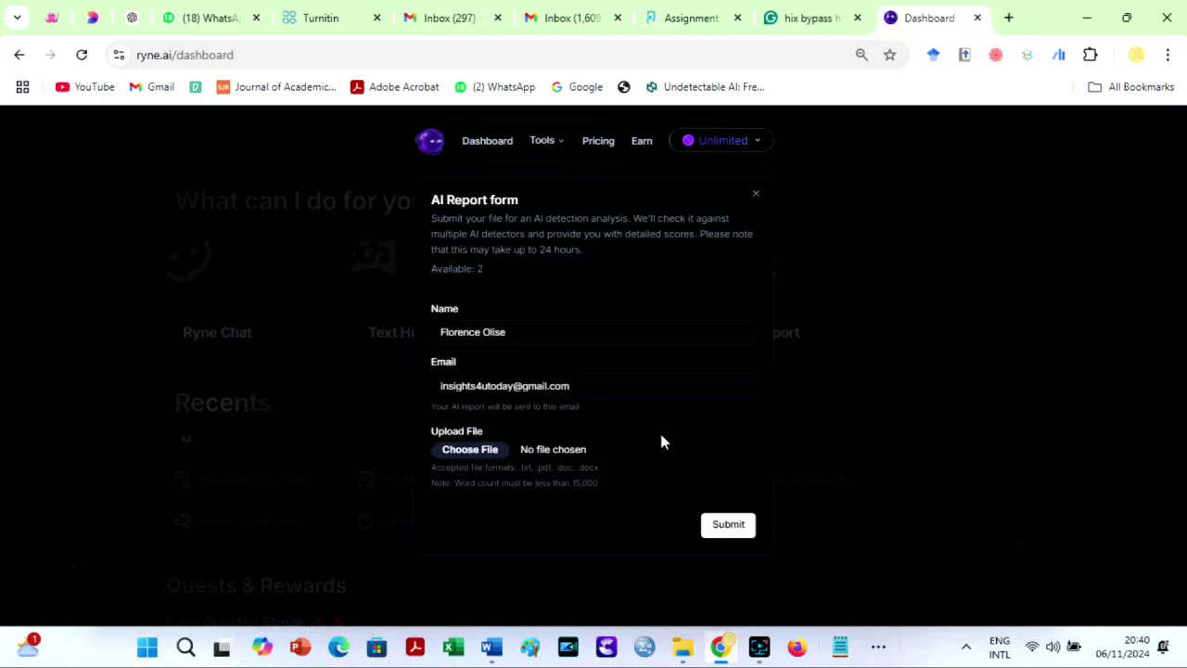
{"action": "left_click", "coordinate": [479, 451]}
{"action": "scroll", "coordinate": [504, 244], "scroll_direction": "up", "scroll_amount": 5}
{"action": "left_click", "coordinate": [321, 307]}
{"action": "left_click", "coordinate": [445, 384]}
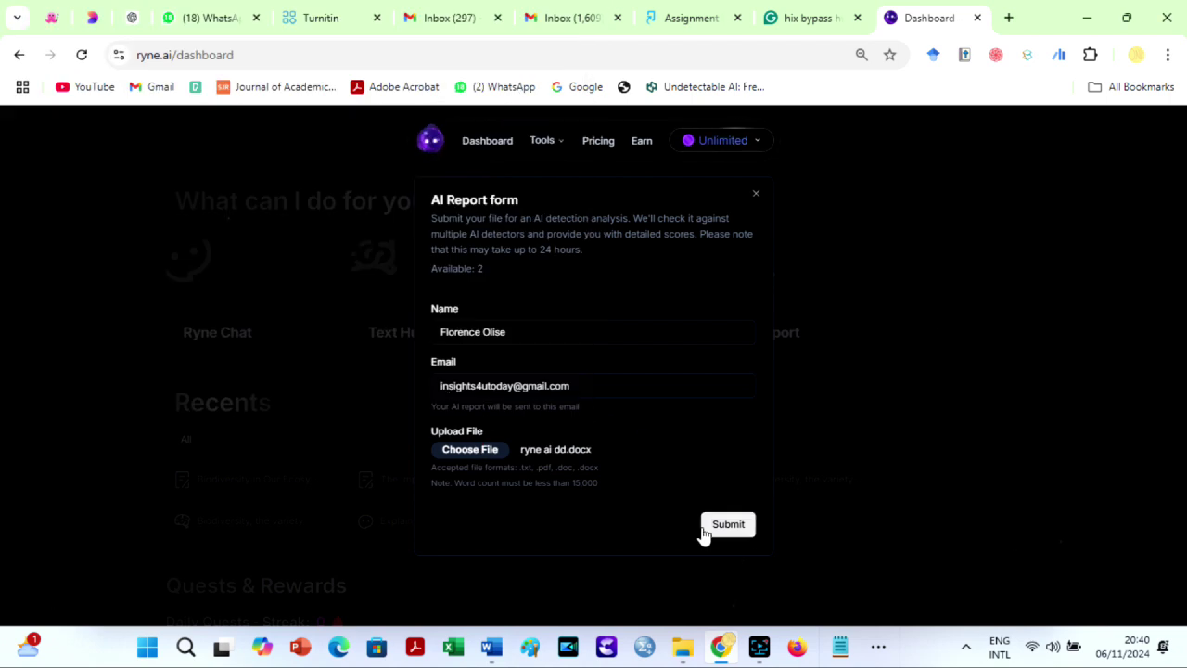
{"action": "left_click", "coordinate": [742, 527]}
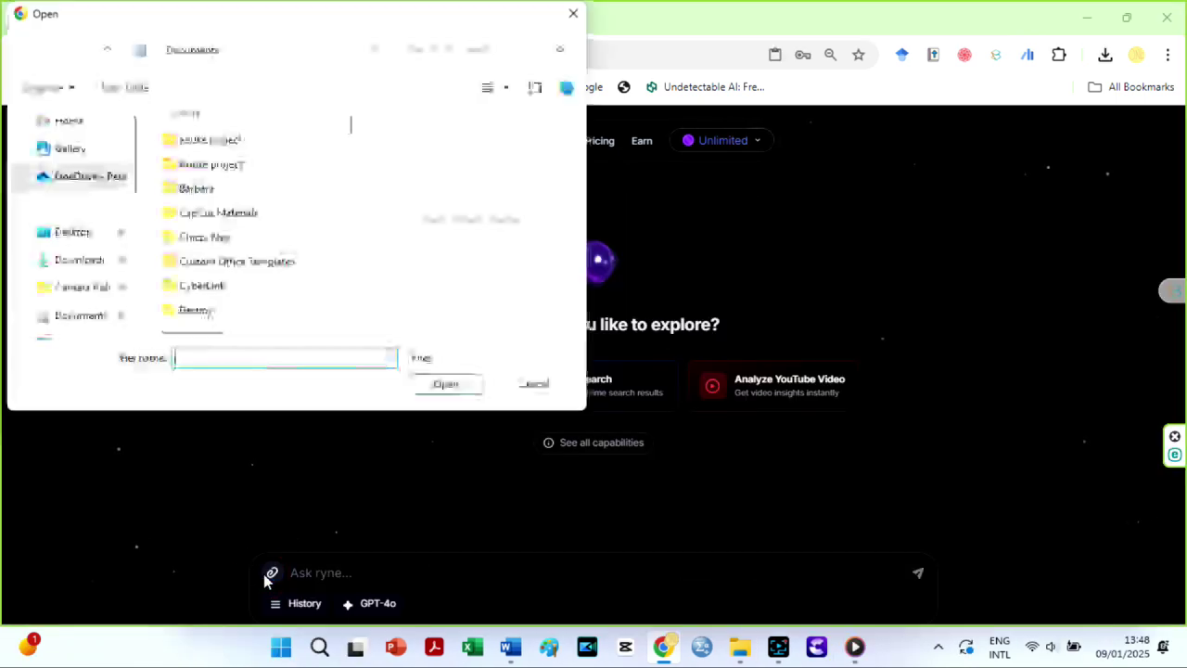
Attach "sample PDF.pdf" from the Downloads folder to the Ryne Chat prompt.
{"action": "left_click", "coordinate": [84, 260]}
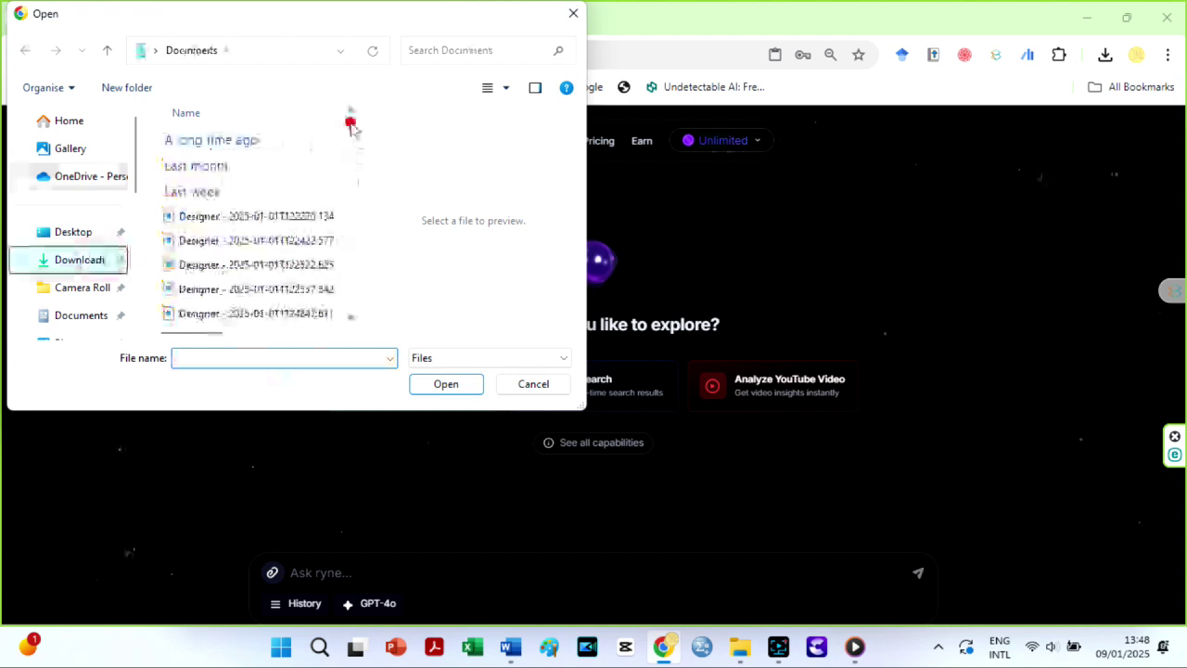
{"action": "left_click", "coordinate": [251, 312]}
{"action": "left_click", "coordinate": [445, 384]}
Ask Ryne Chat "what is the main argument of this study" about the attached PDF and enter the follow-up prompt "summarise".
{"action": "left_click", "coordinate": [366, 562]}
{"action": "type", "text": "what is the main argument of this stdy"}
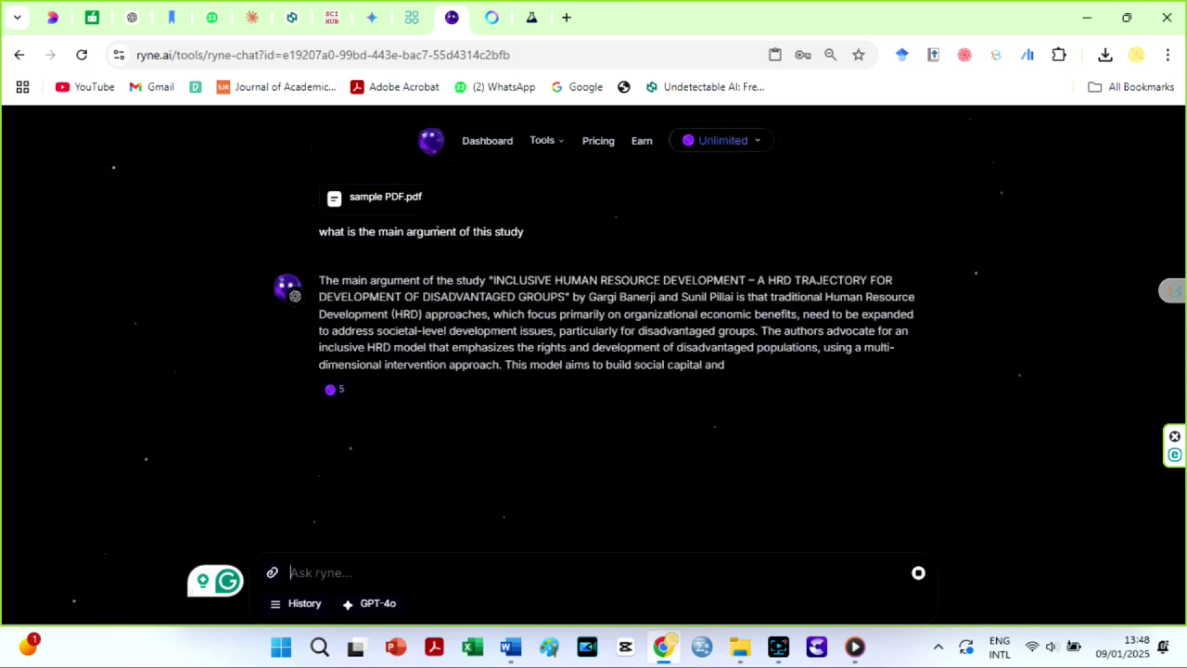
{"action": "left_click", "coordinate": [367, 567]}
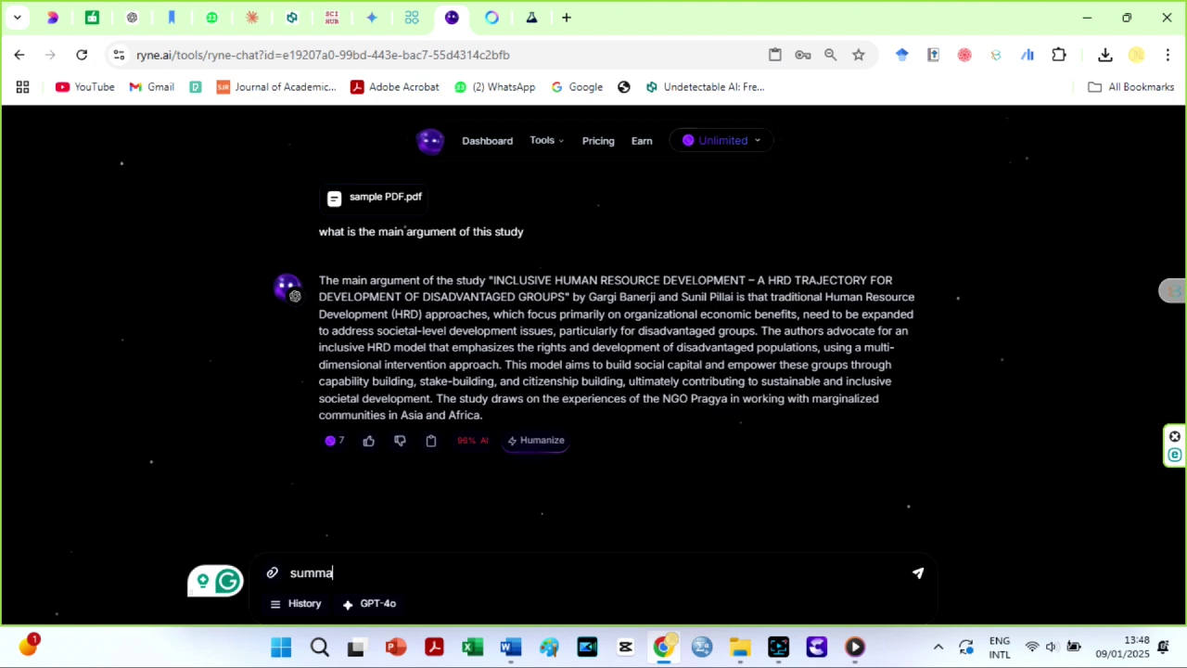
{"action": "type", "text": "summarise"}
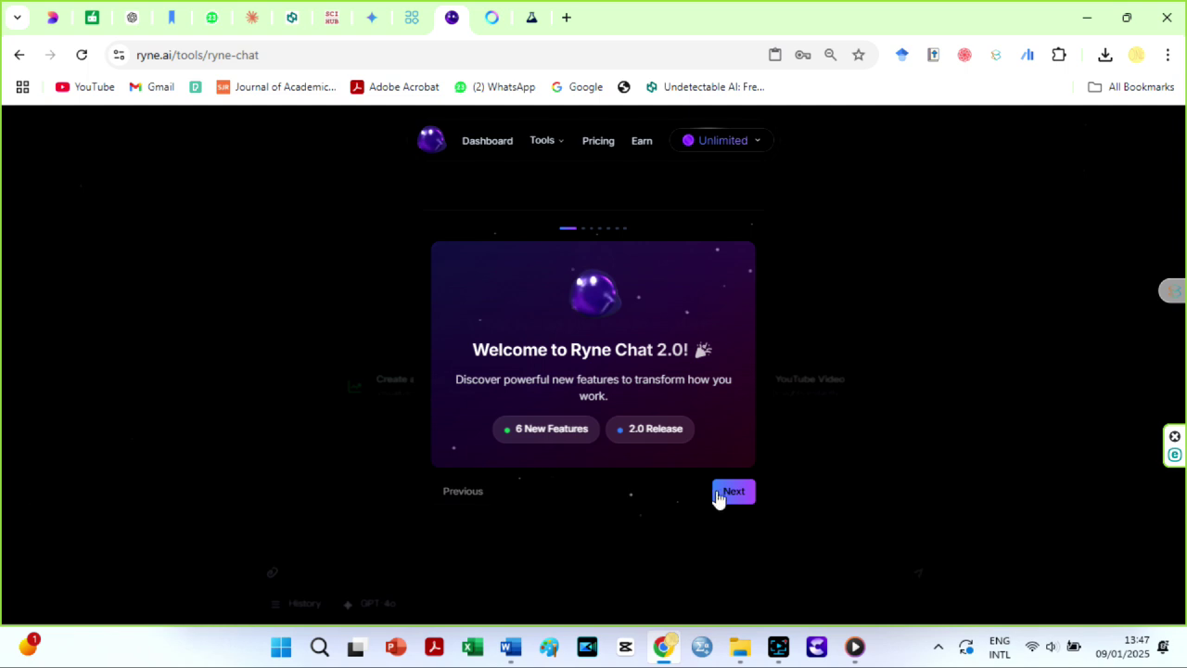
Go through the Ryne Chat 2.0 feature tour from the welcome card past Google Search Integration and AI Image Generation to its end.
{"action": "left_click", "coordinate": [722, 497]}
{"action": "left_click", "coordinate": [722, 497]}
{"action": "left_click", "coordinate": [722, 498]}
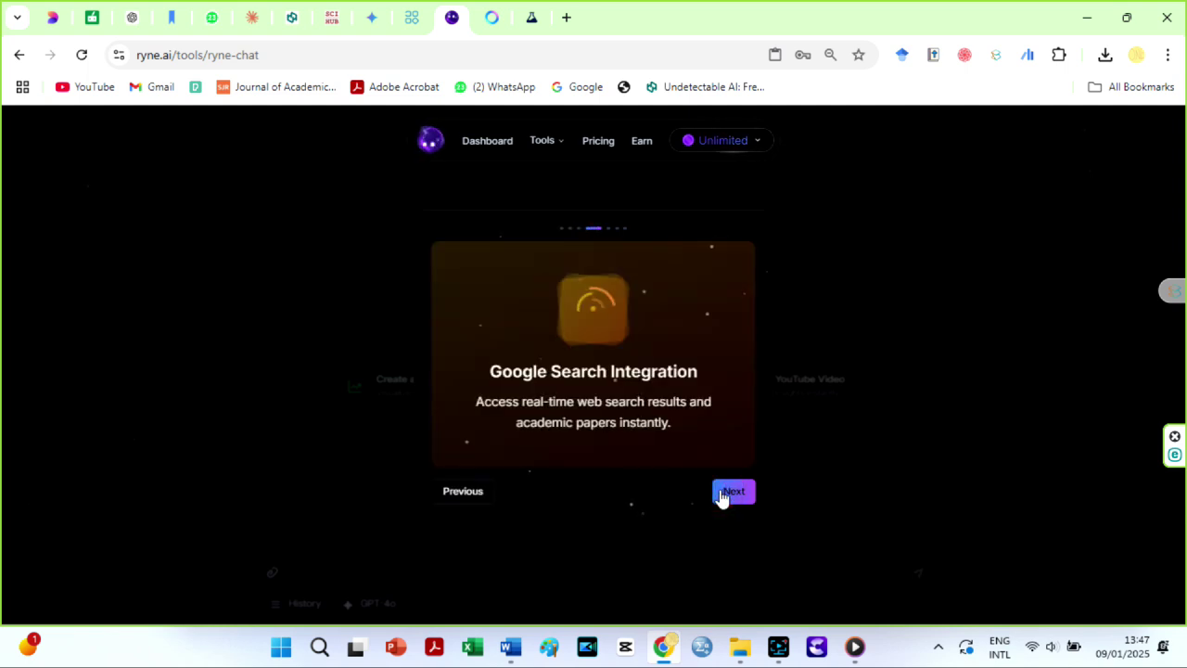
{"action": "left_click", "coordinate": [722, 498]}
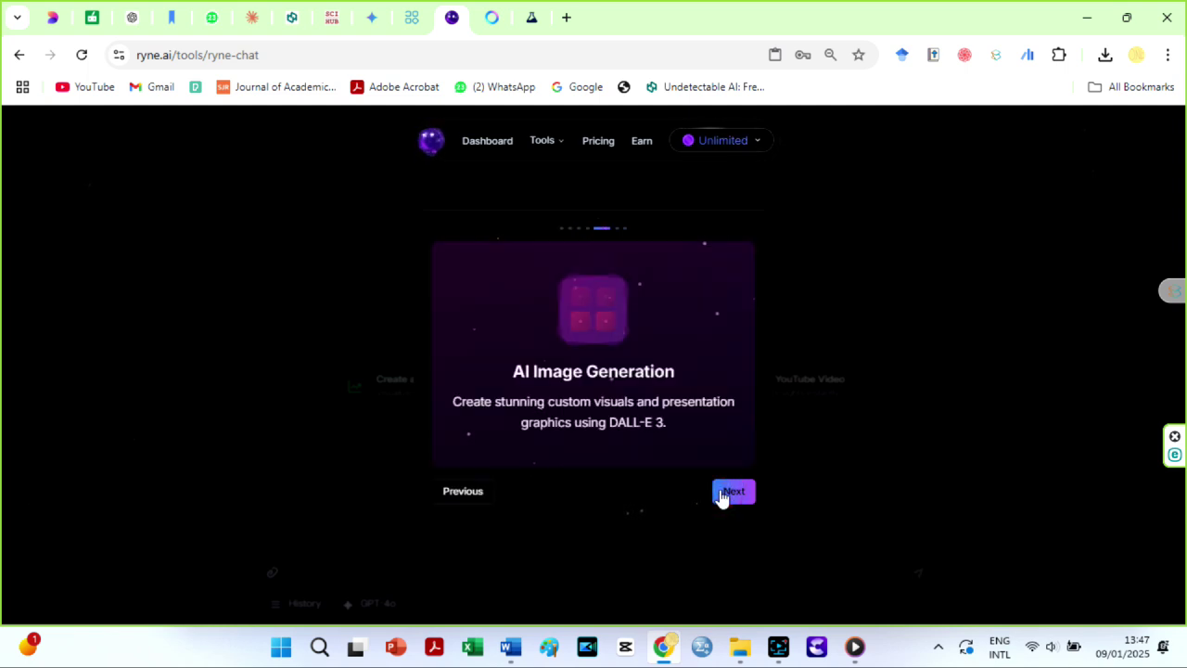
{"action": "left_click", "coordinate": [722, 498]}
{"action": "left_click", "coordinate": [723, 498]}
{"action": "left_click", "coordinate": [721, 496]}
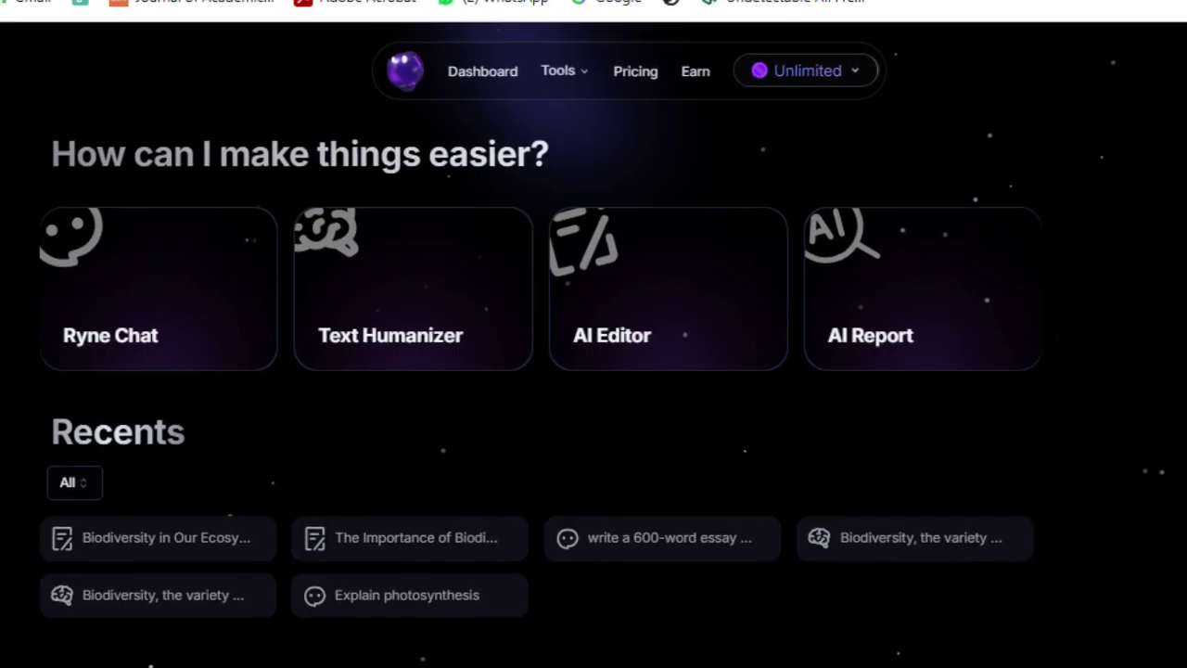